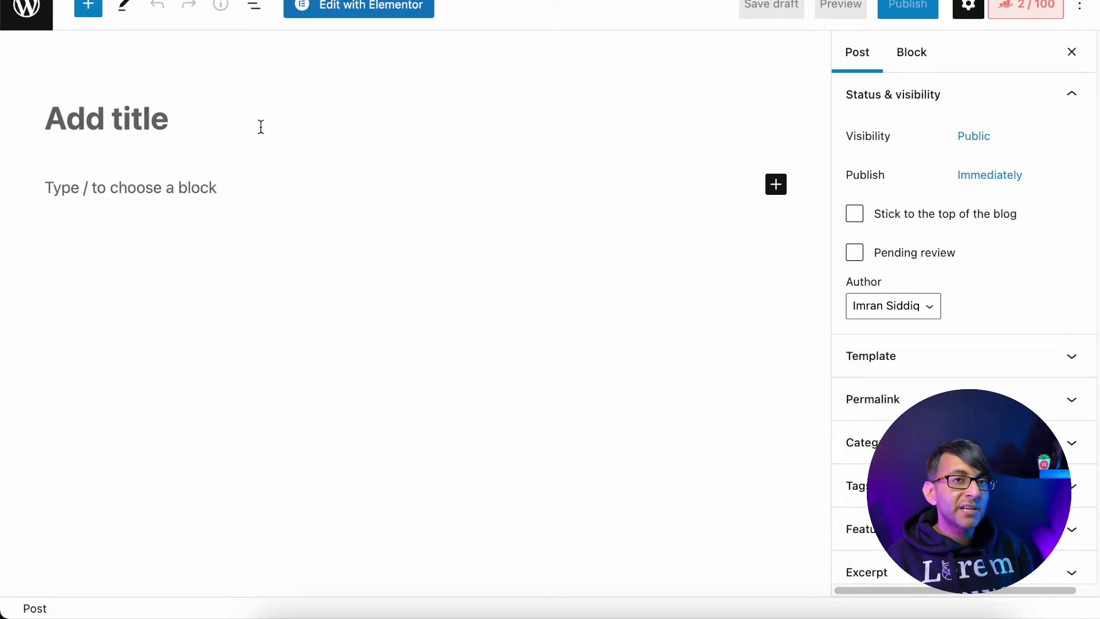
Generate Blog Post Topic Ideas with the Bertha assistant for "How to get website clients using LinkedIn"
key("Return")
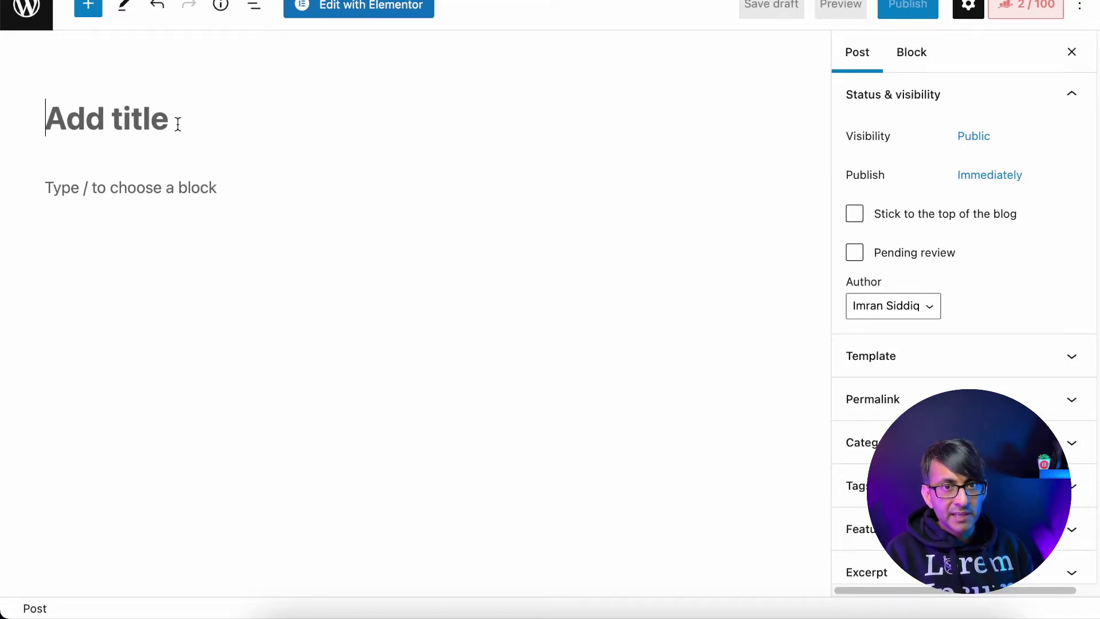
left_click(169, 188)
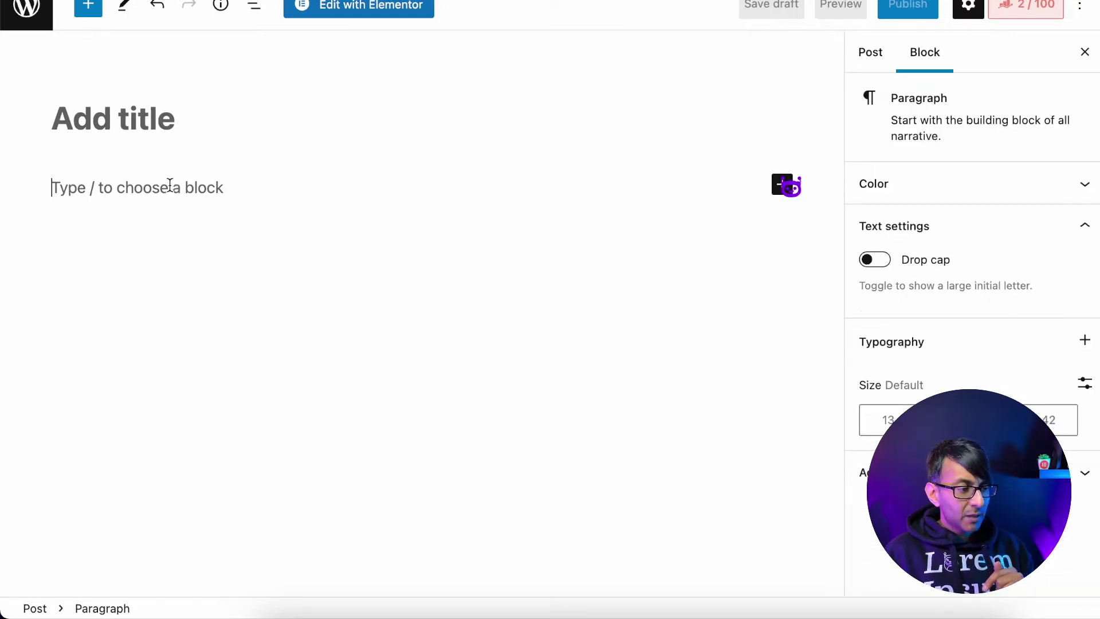
left_click(798, 193)
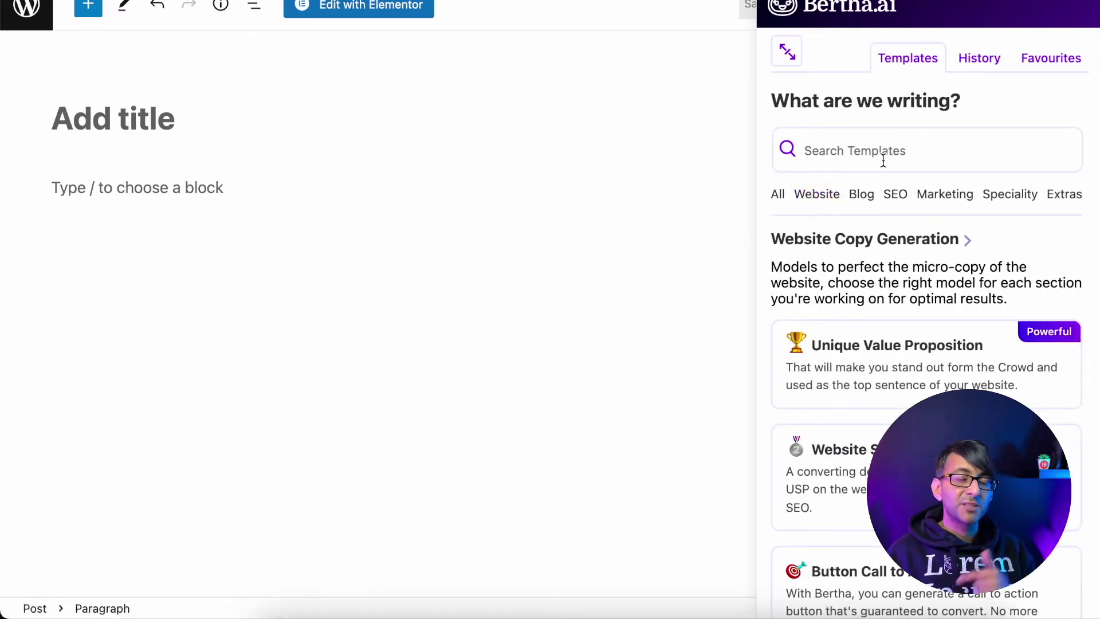
left_click(865, 197)
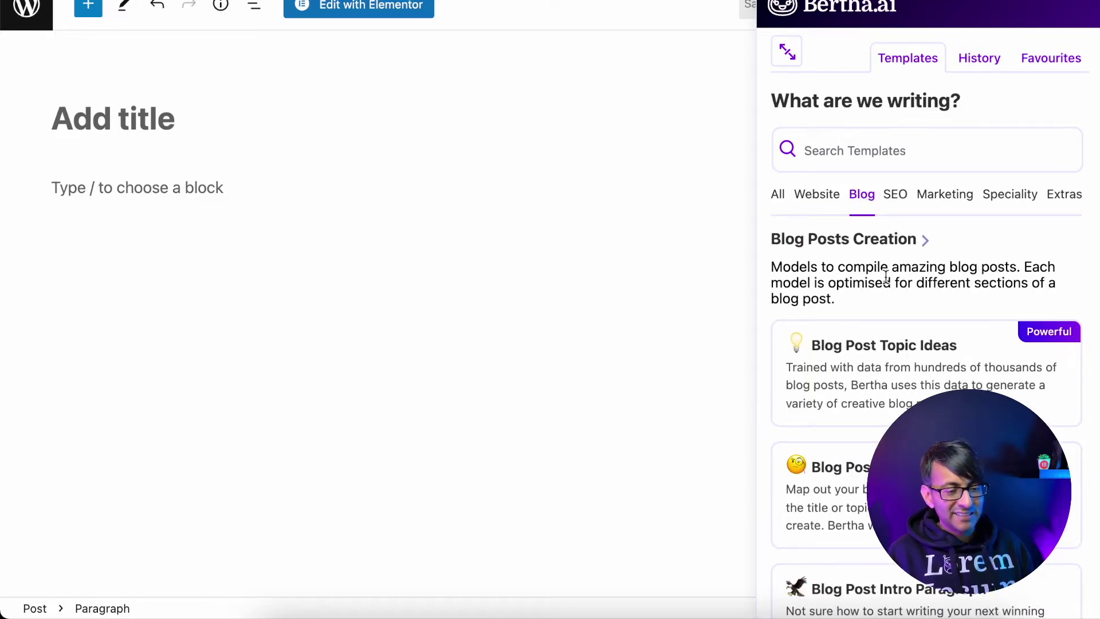
left_click(919, 399)
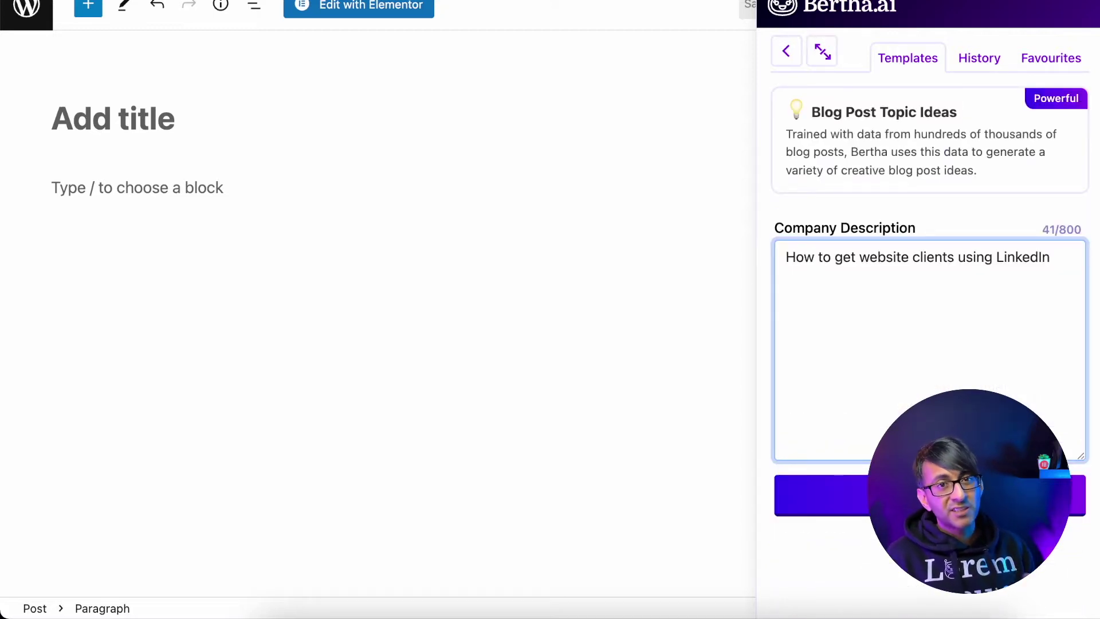
left_click(819, 495)
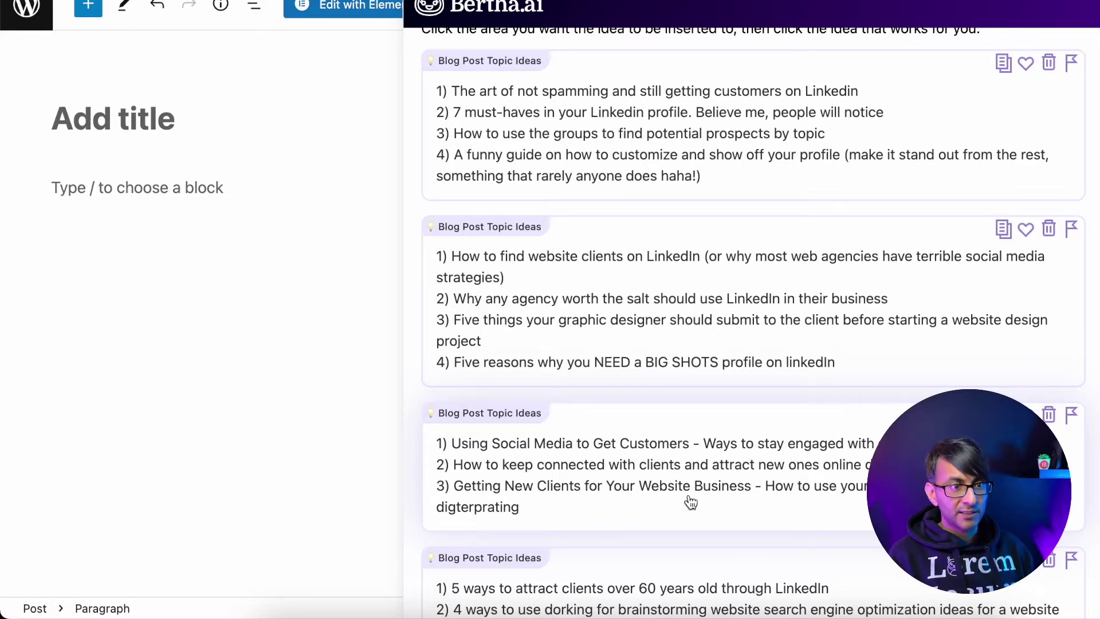
Insert the second set of ideas and title the post "How to find website clients on LinkedIn (or why most web agencies have terrible social media strategies)"
left_click(521, 278)
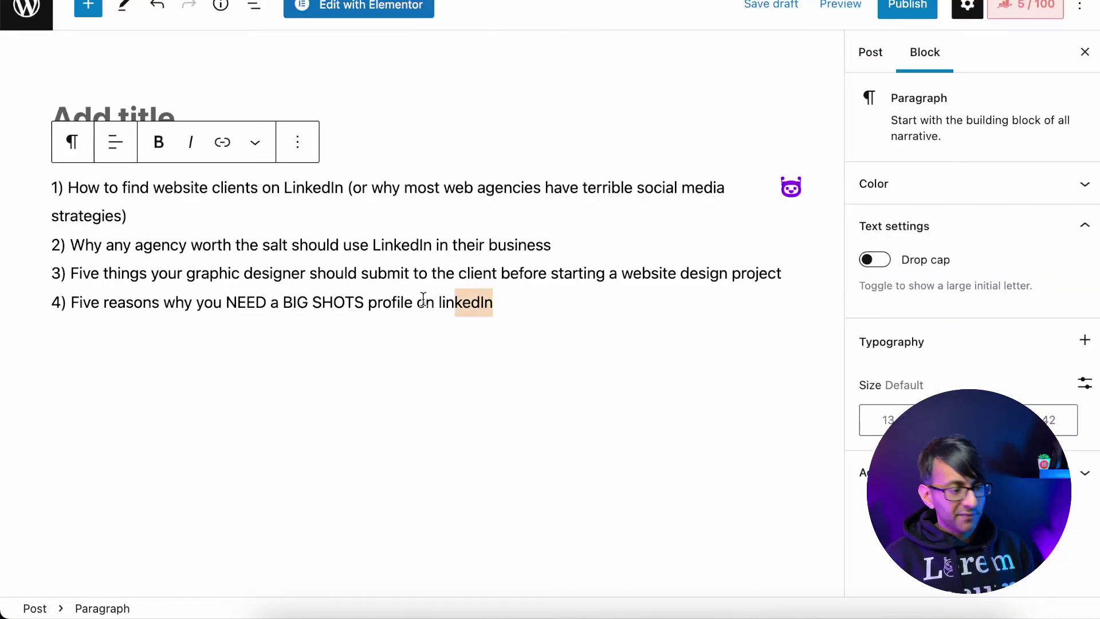
left_click_drag(494, 302, 24, 254)
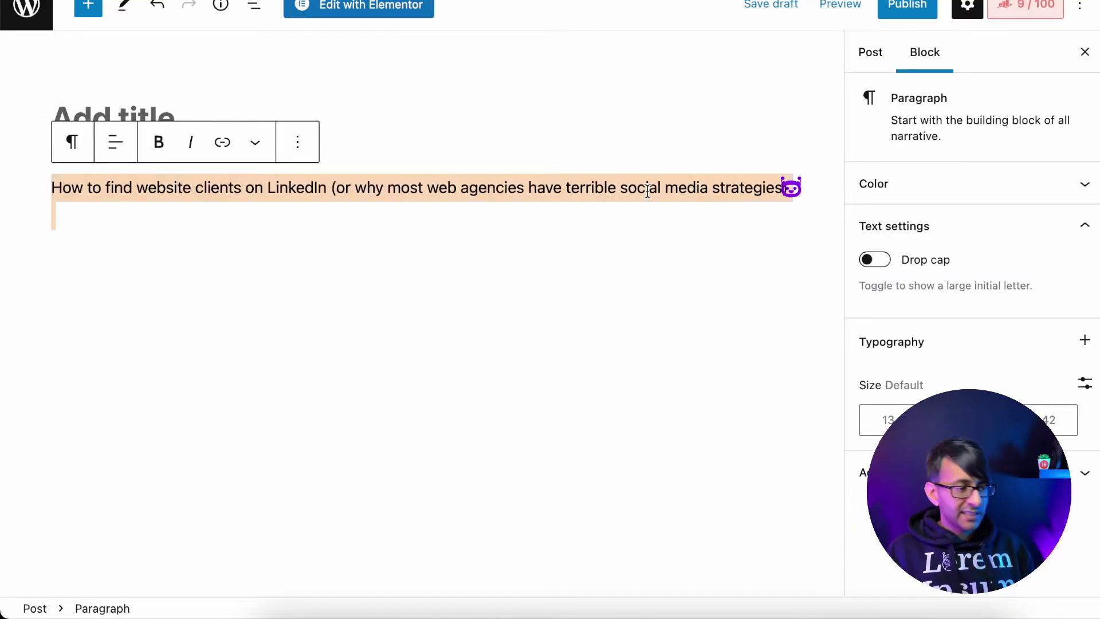
left_click(125, 103)
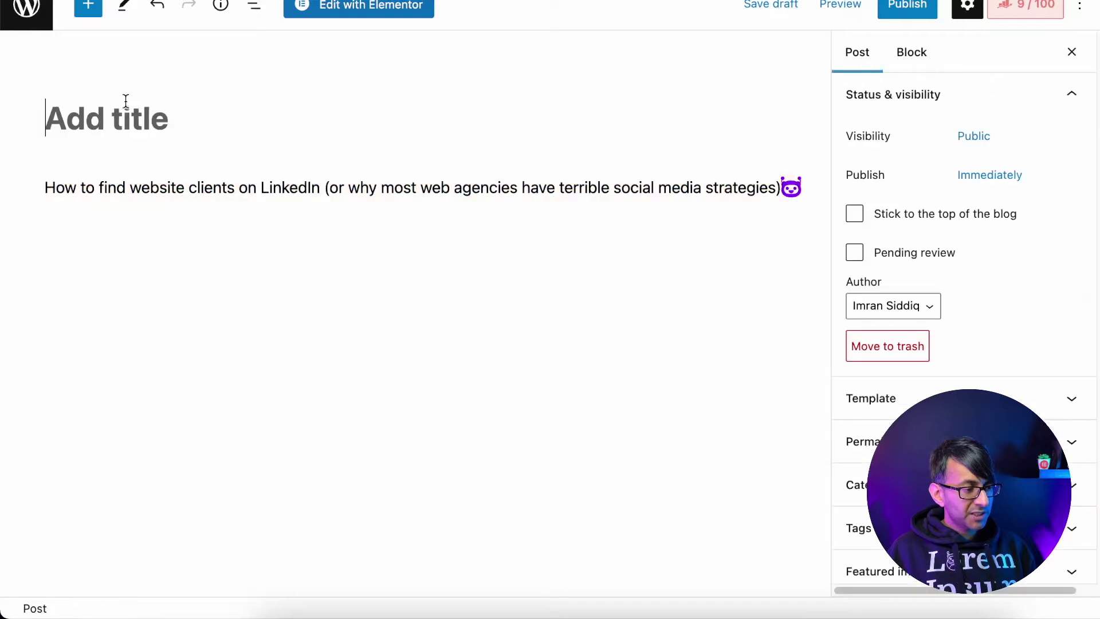
type("How to find website clients on LinkedIn (or why most web agencies have terrible social media strategies)")
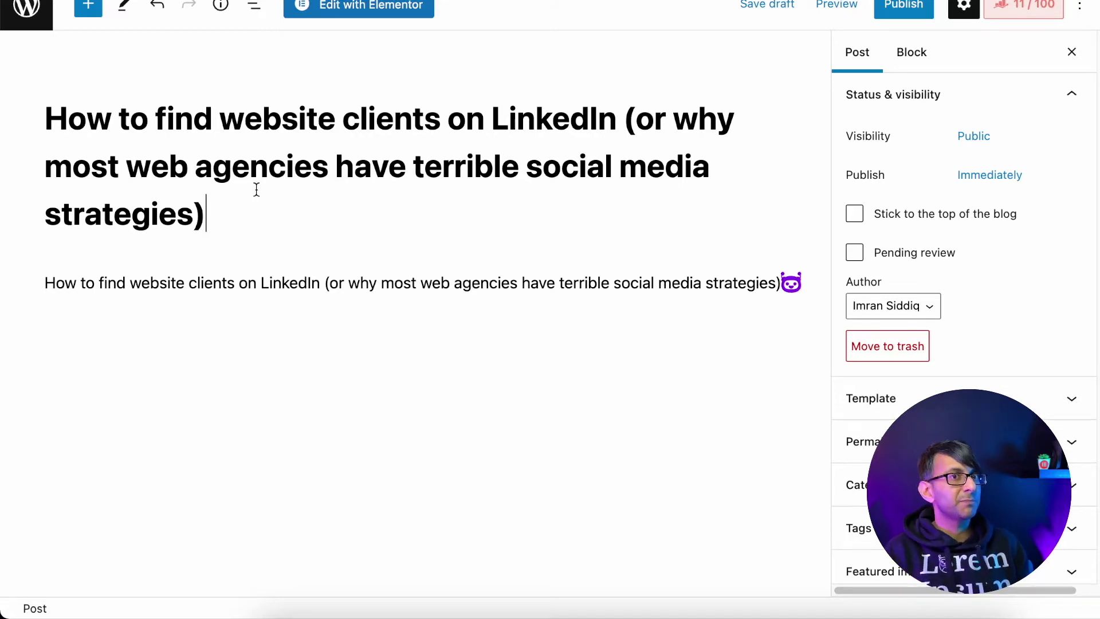
Clear the body and generate Blog Post Outline ideas for "Find website clients on LinkedIn (or why most web agencies have terrible social media strategies"
triple_click(421, 225)
key("ctrl+c")
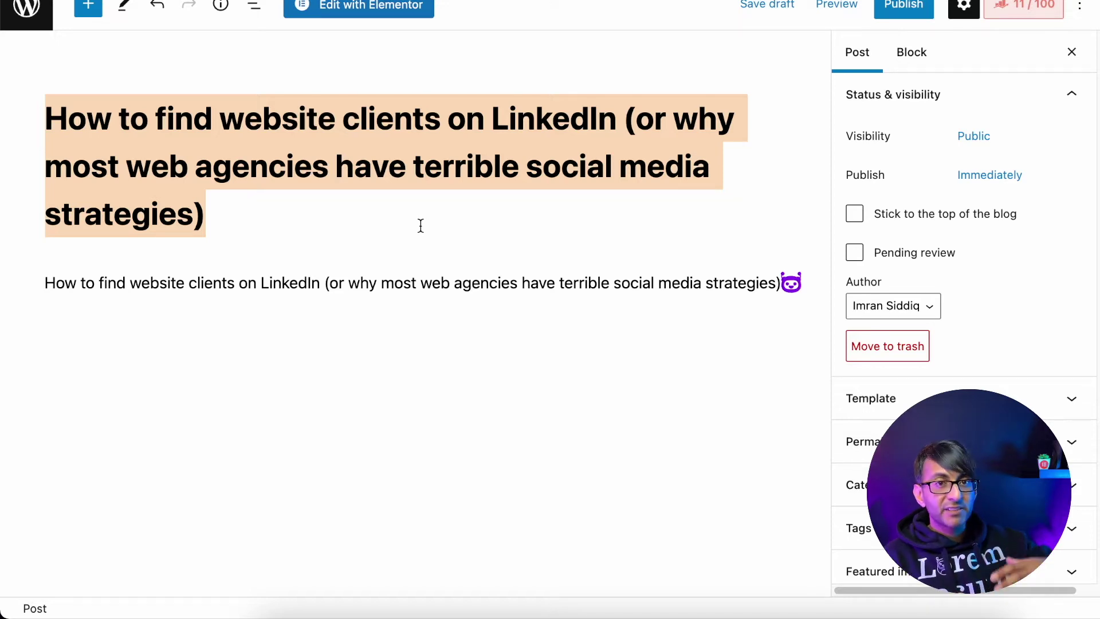
key("ctrl+z")
left_click(933, 375)
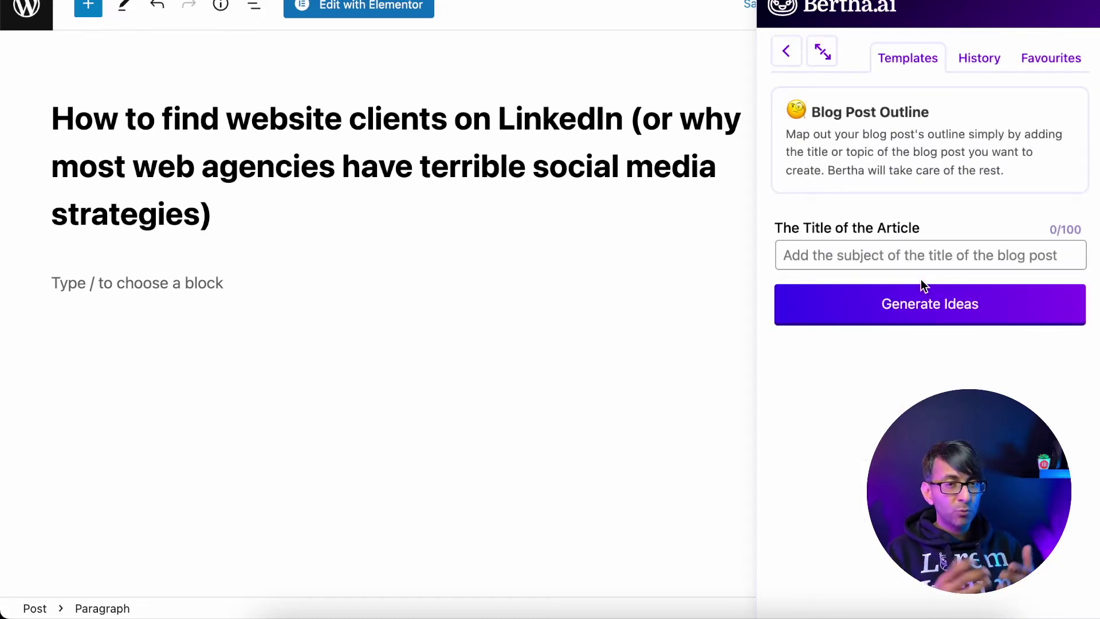
left_click(936, 257)
key("ctrl+v")
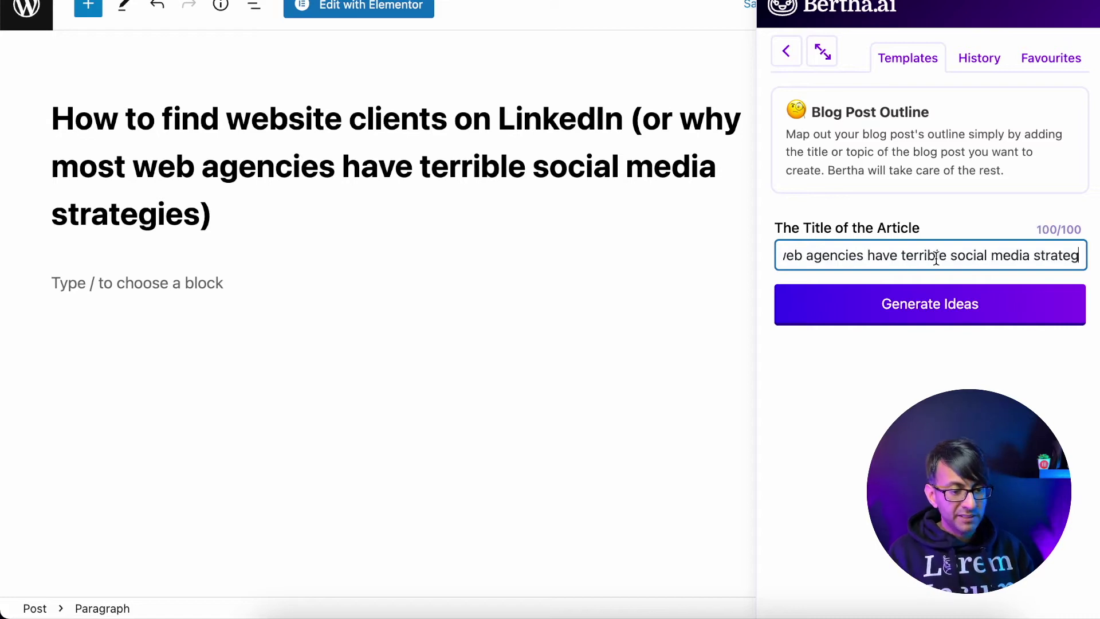
key("ctrl+a")
type("Find website clients on LinkedIn (or why most web agencies have terrible social media strategies")
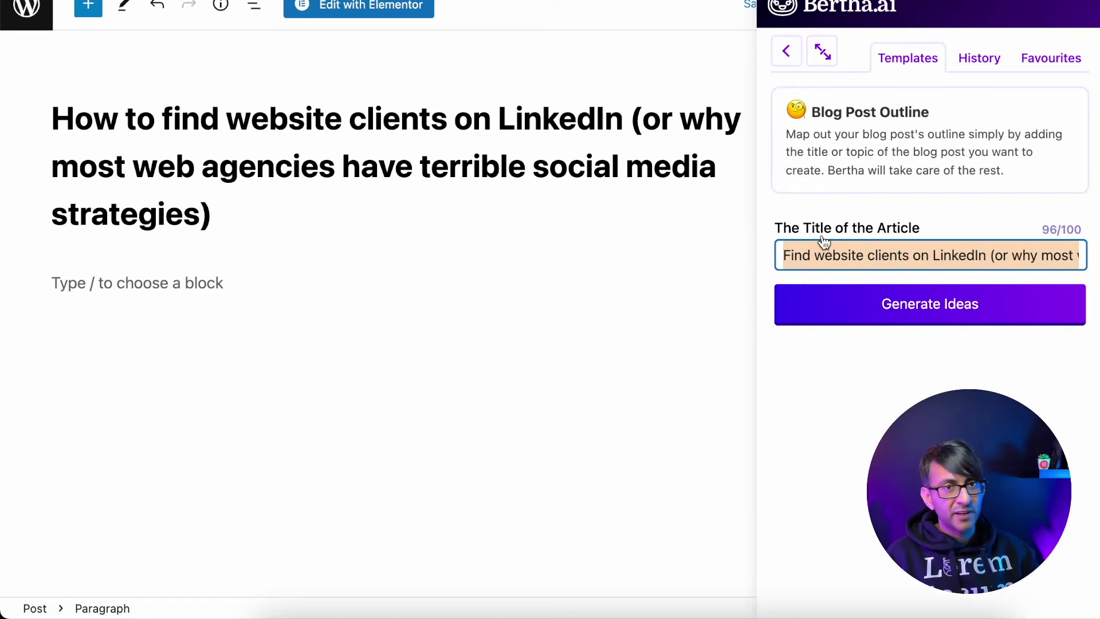
left_click(832, 289)
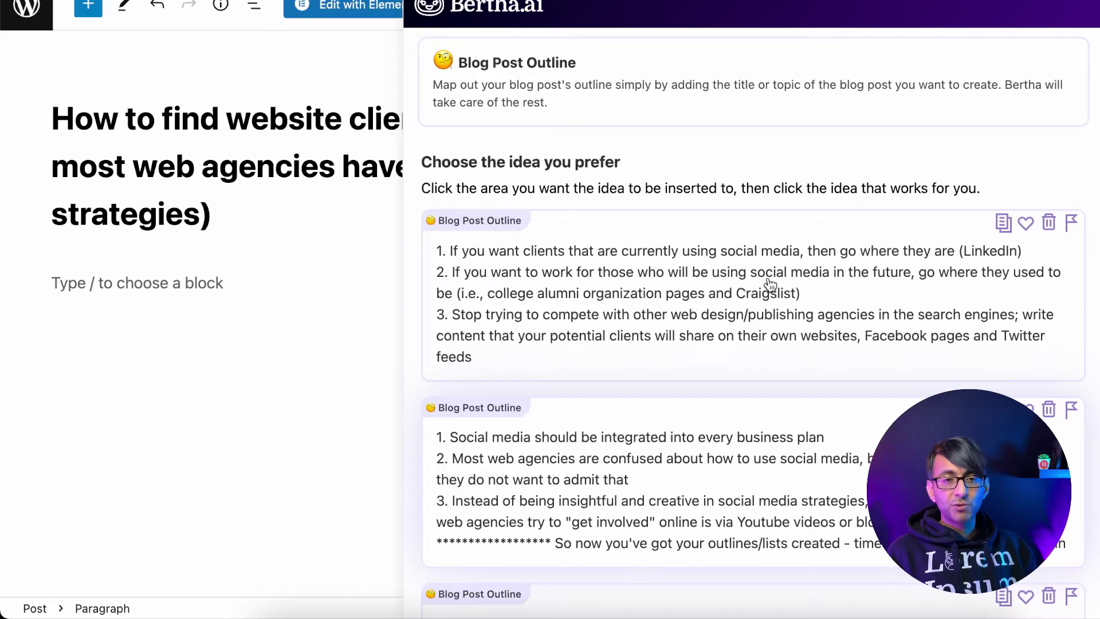
Insert the outline beginning "Listen to your friends and coworkers" into the body, and mark it and the outline above it as favourites
scroll(770, 314, "down", 5)
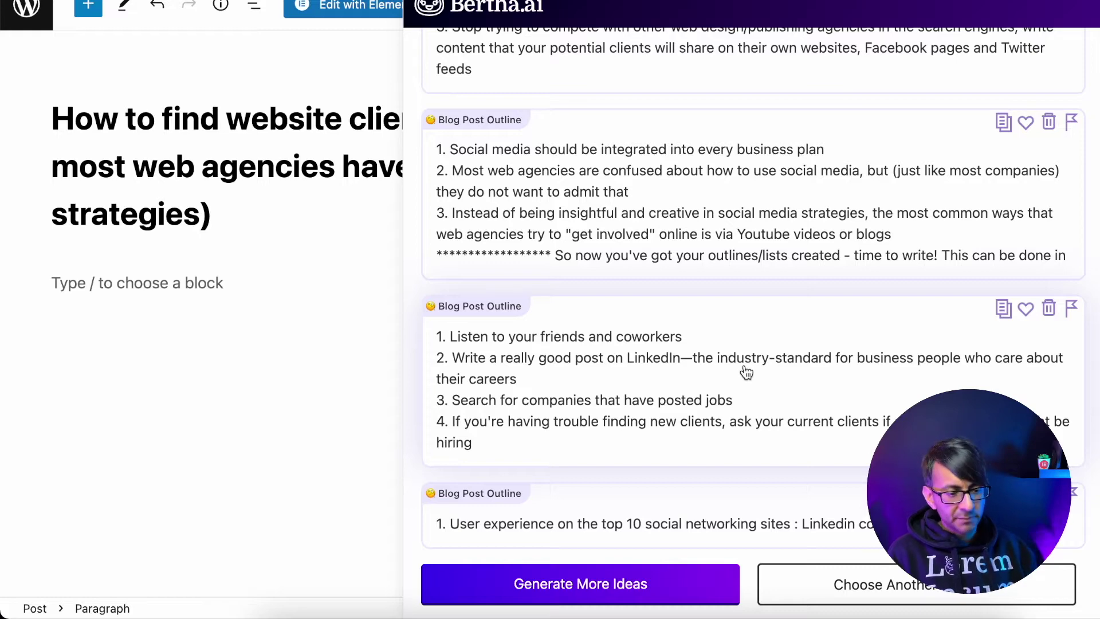
left_click(746, 373)
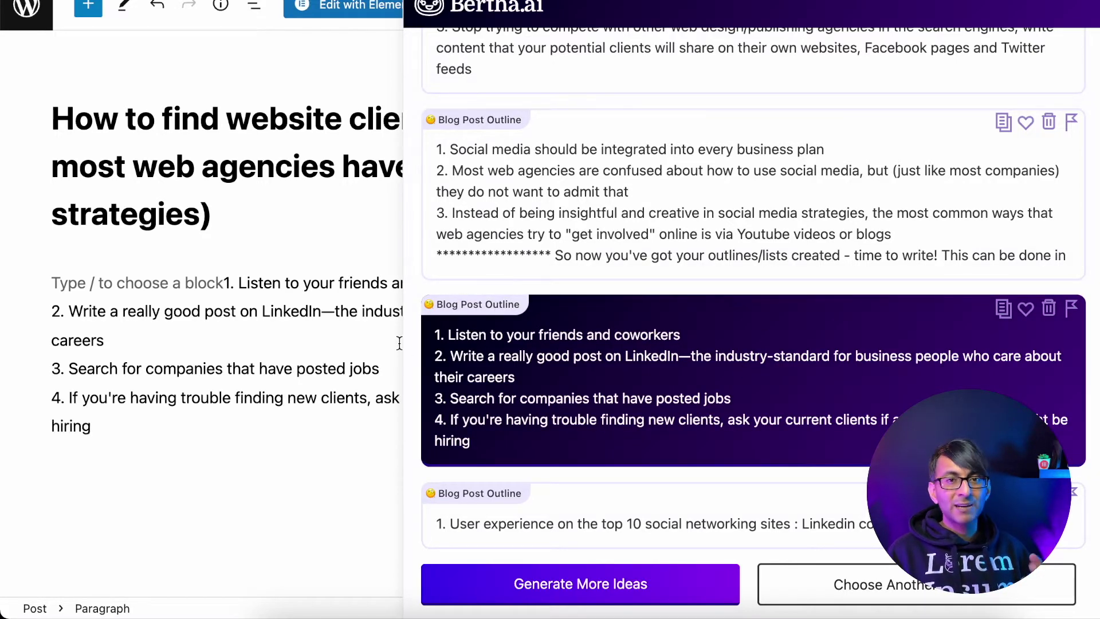
left_click(1025, 309)
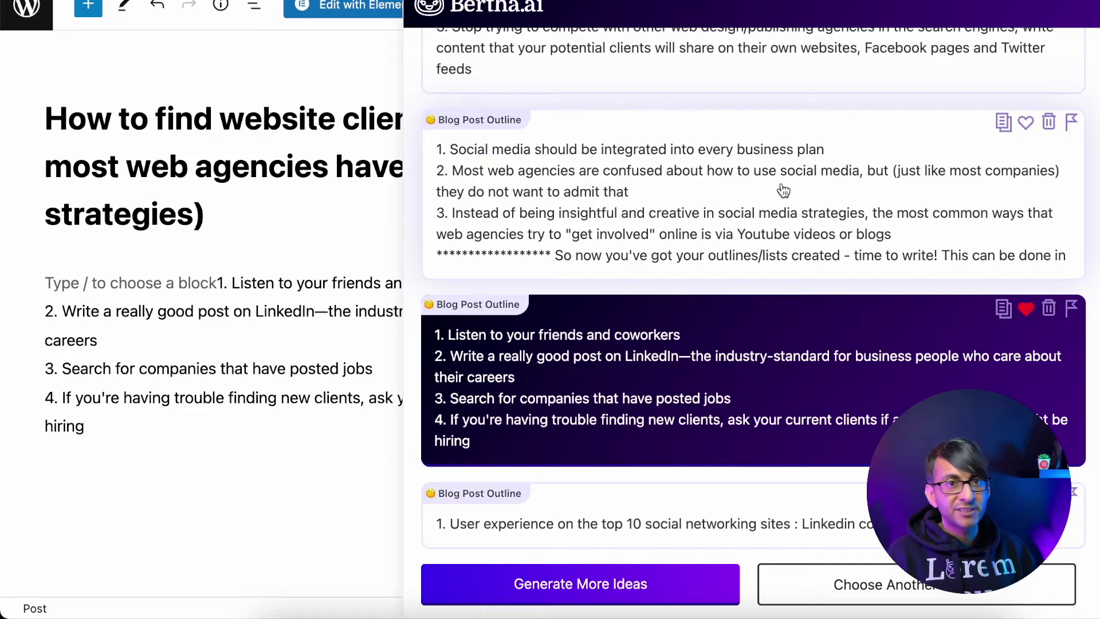
left_click(1027, 127)
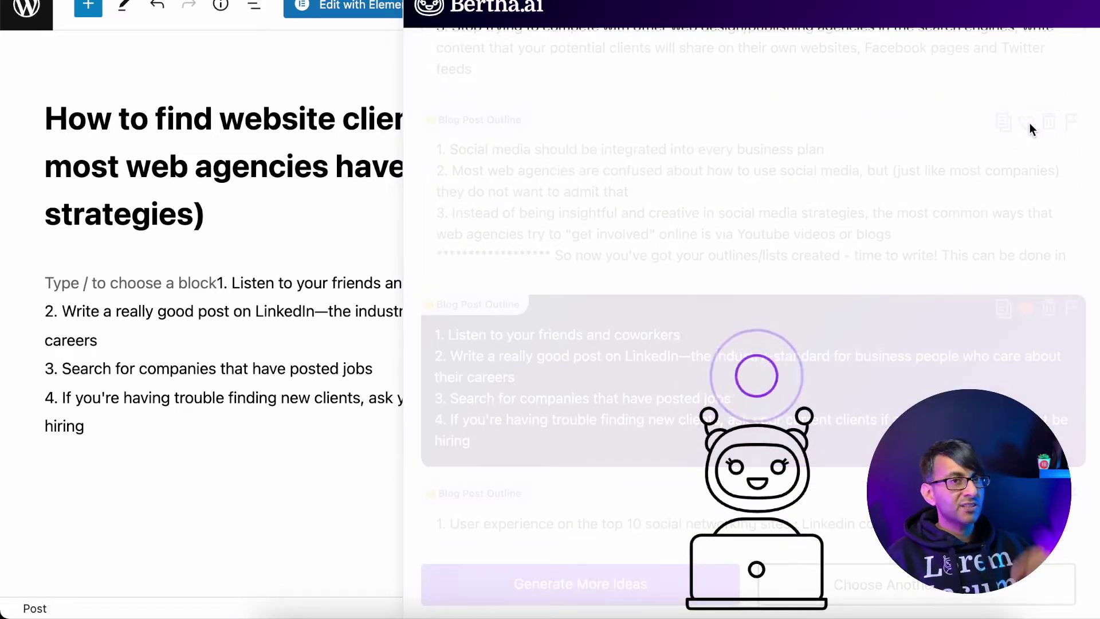
Separate the first outline point from the remaining points with an empty paragraph beneath it
left_click(342, 279)
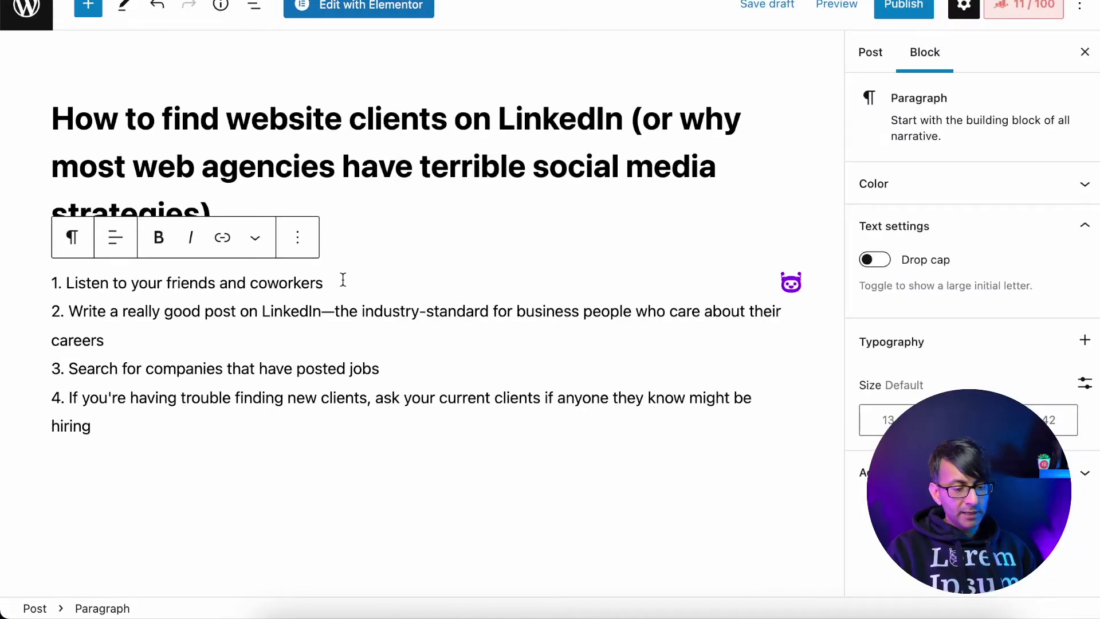
key("Return")
key("Return")
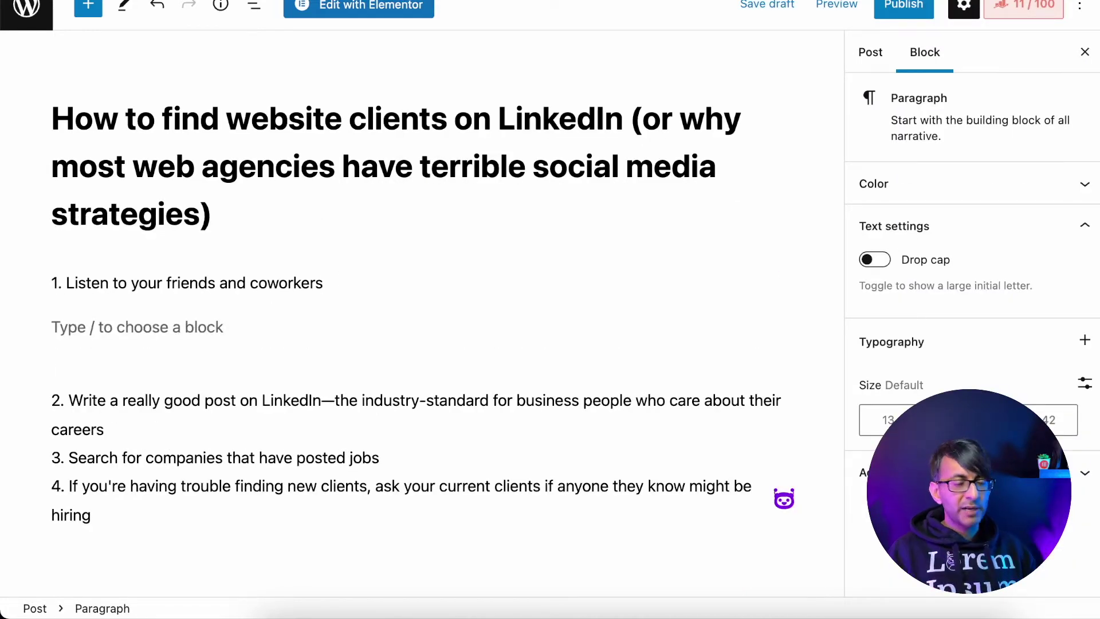
Copy the first outline point's text and remove its "1." numbering, leaving the cursor in the empty paragraph below
left_click_drag(327, 285, 61, 288)
key("ctrl+c")
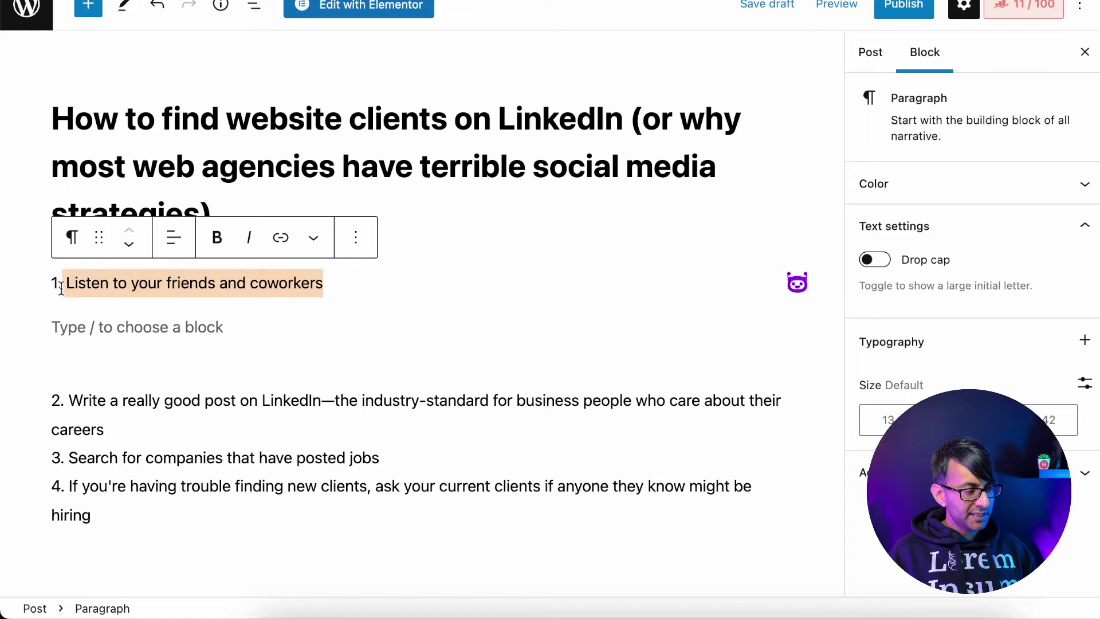
left_click(64, 285)
key("BackSpace")
key("BackSpace")
key("BackSpace")
left_click(147, 319)
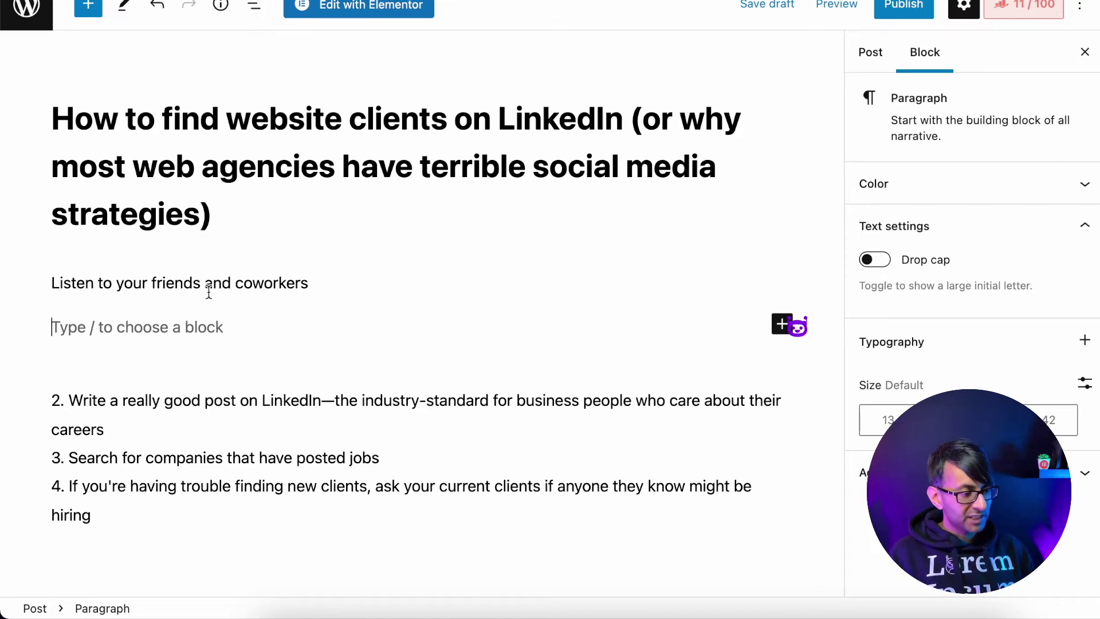
Generate Blog Post Intro Paragraph ideas for "Listen to your friends and coworkers" and insert the one starting "One of the best ways" below that line
left_click(796, 331)
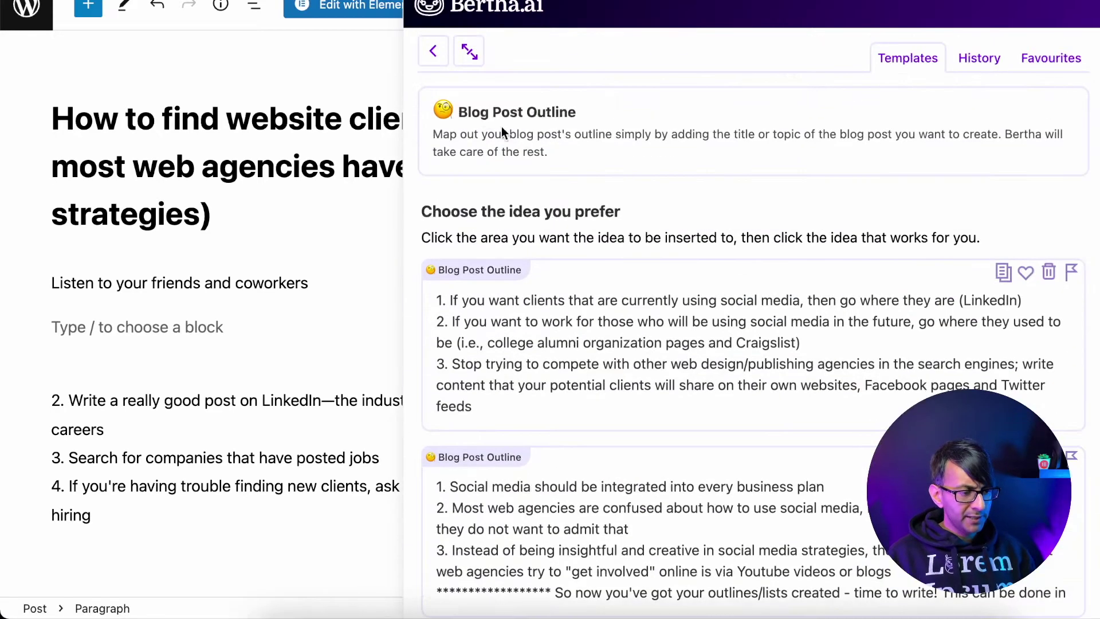
left_click(447, 66)
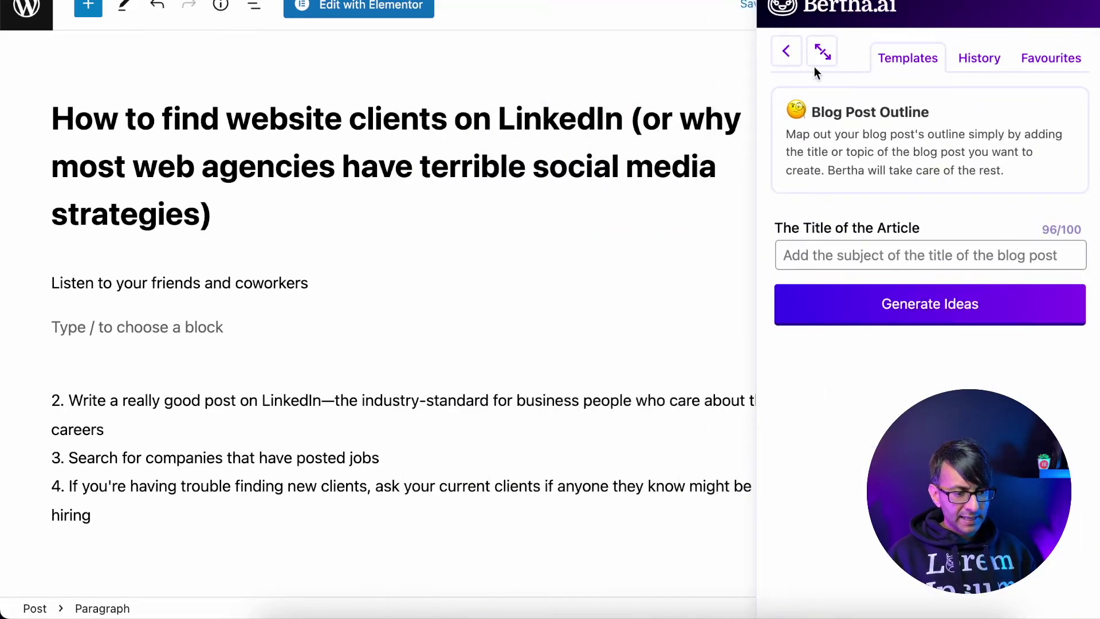
left_click(789, 62)
scroll(928, 287, "down", 4)
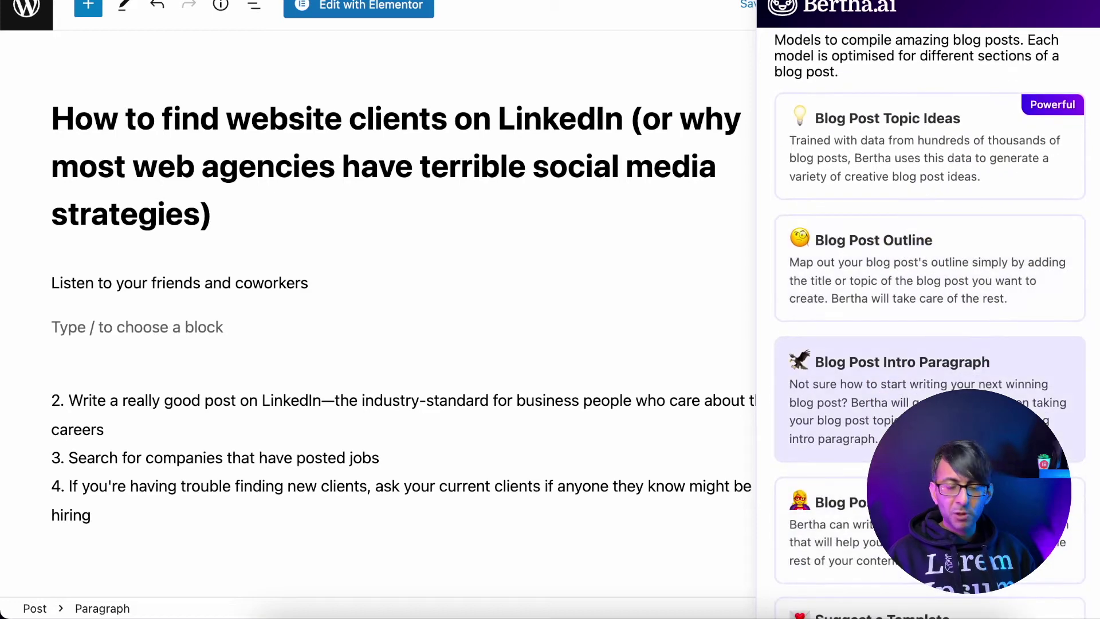
left_click(932, 375)
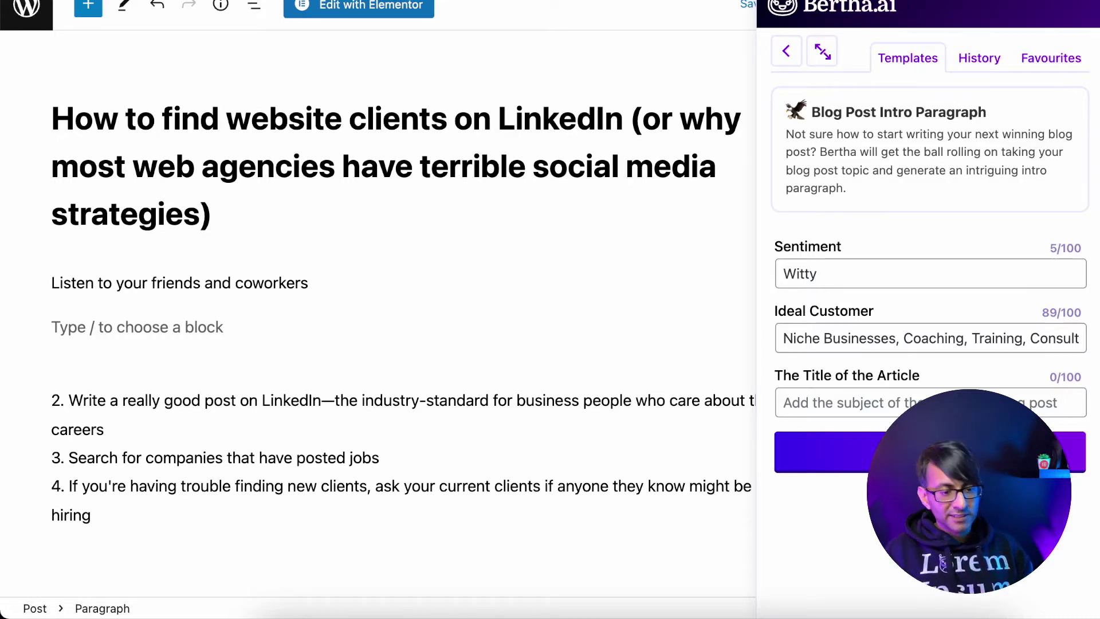
left_click(874, 396)
key("ctrl+v")
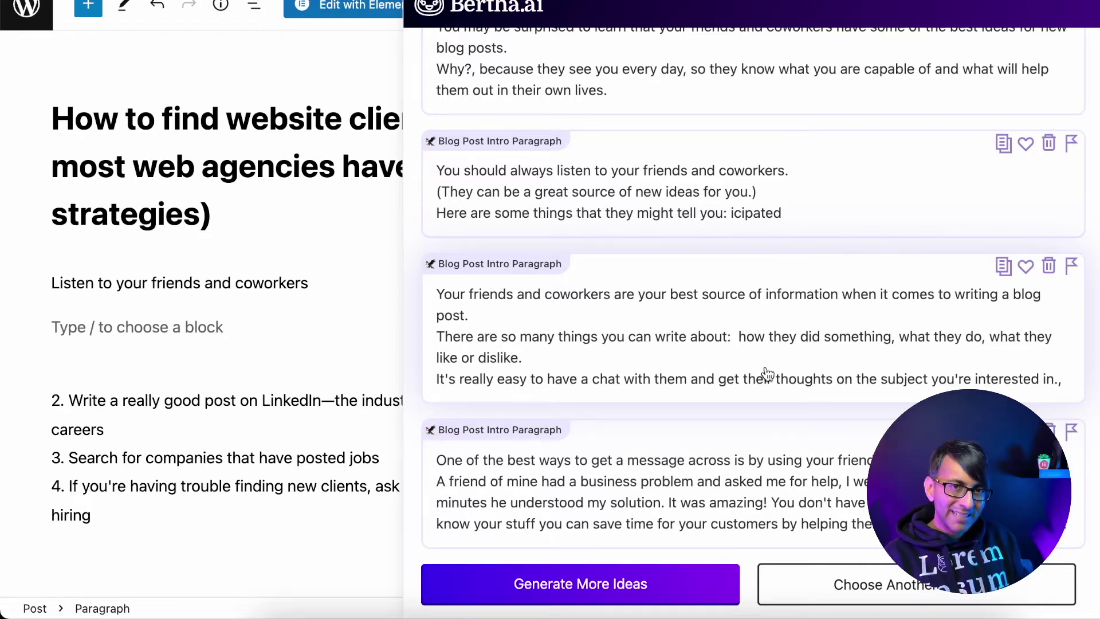
left_click(723, 506)
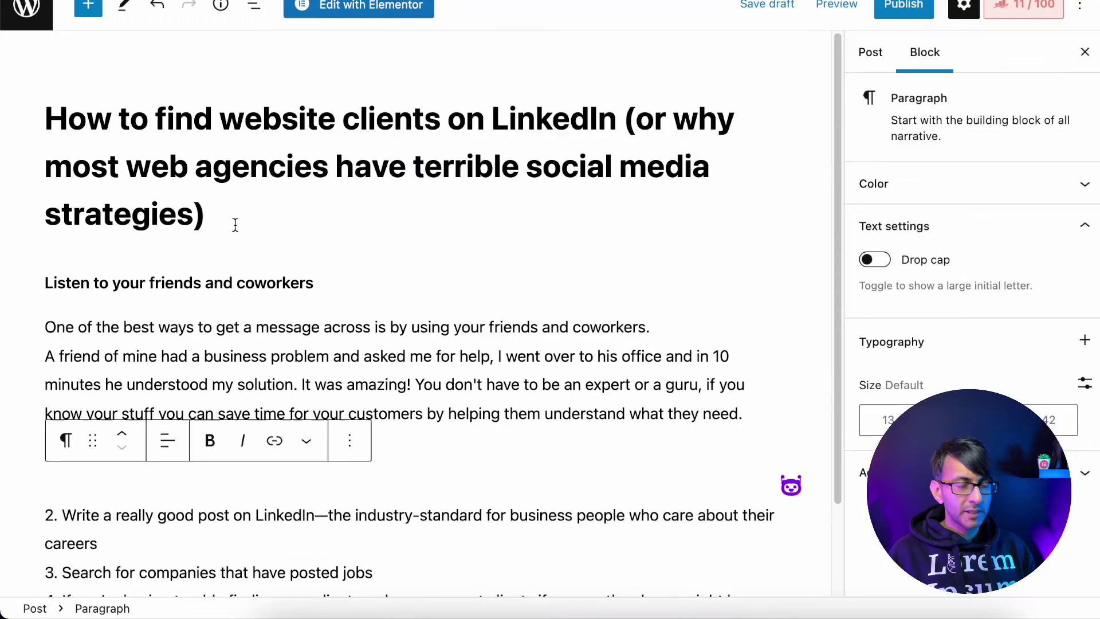
Add an empty paragraph between the post title and the "Listen to your friends and coworkers" heading
left_click(237, 223)
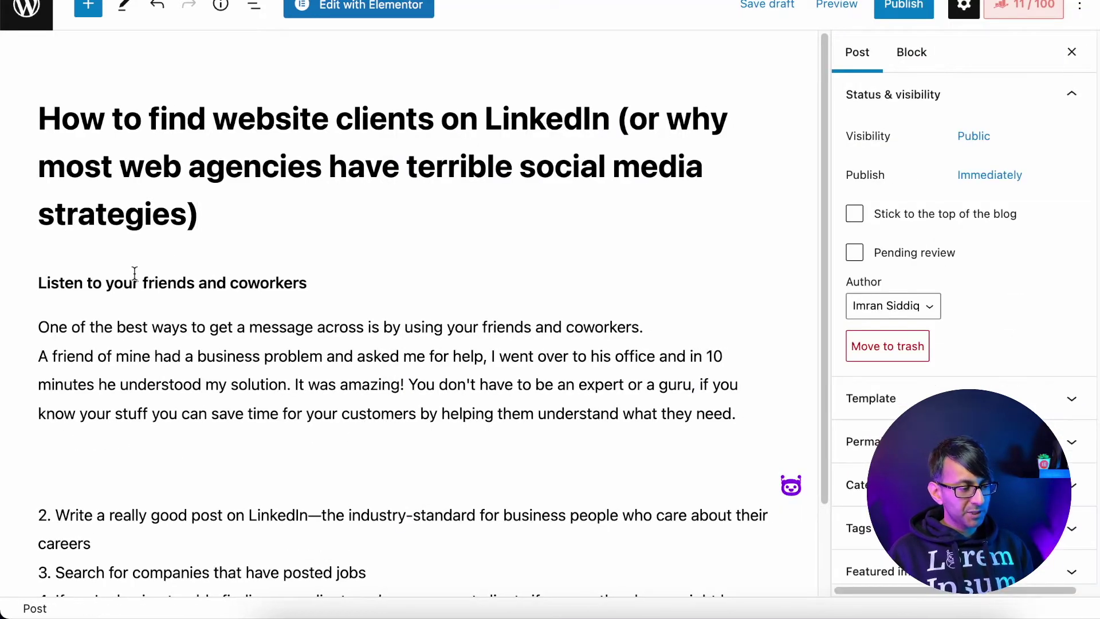
left_click(41, 282)
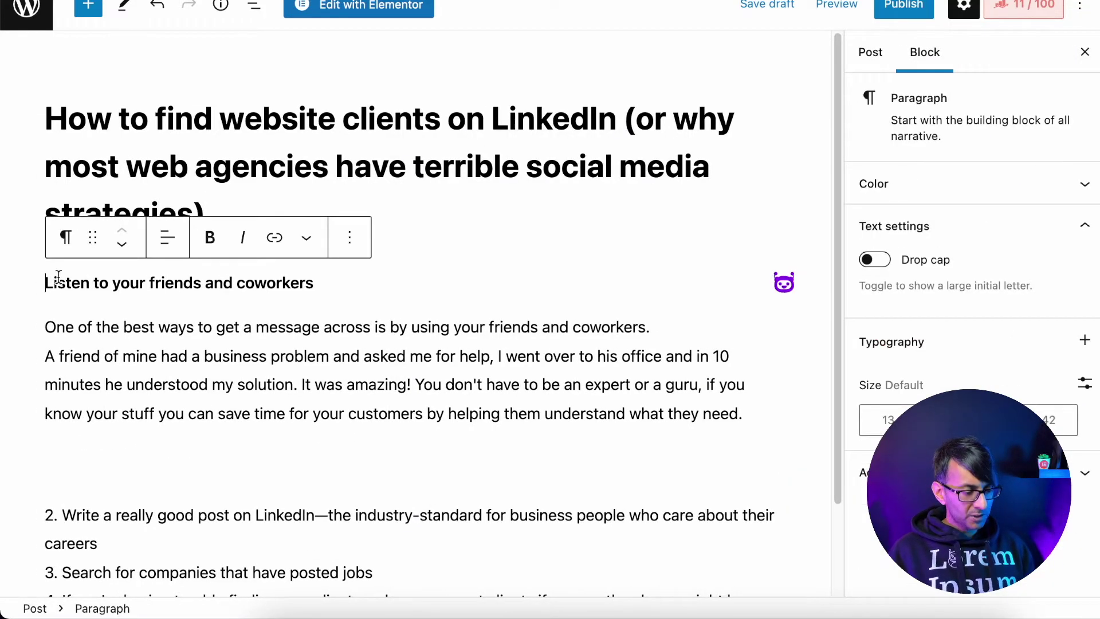
key("Return")
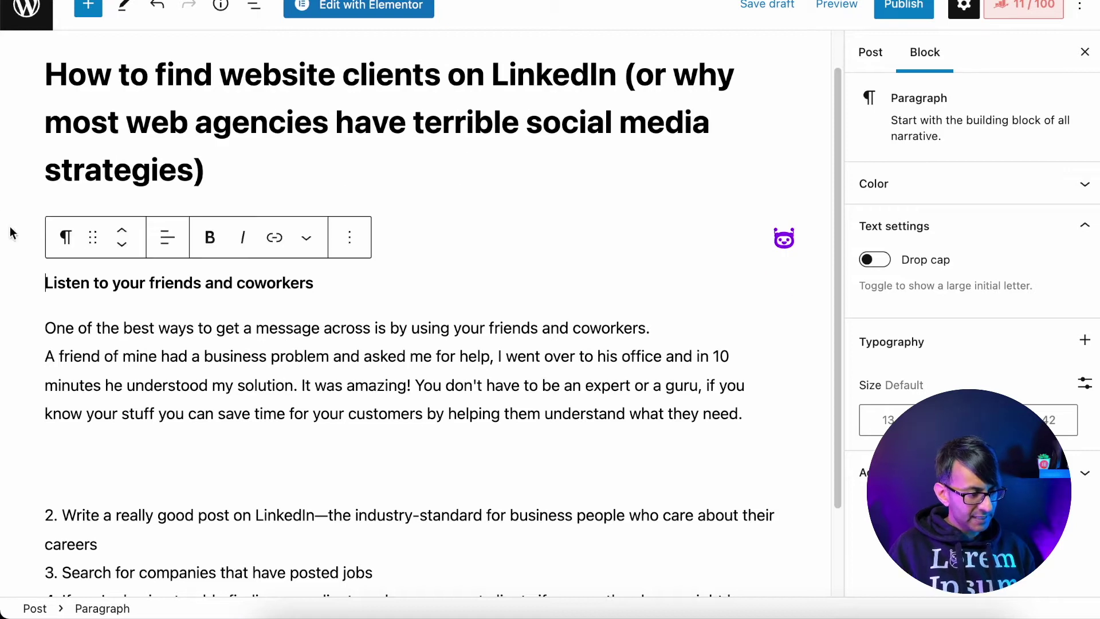
left_click(393, 238)
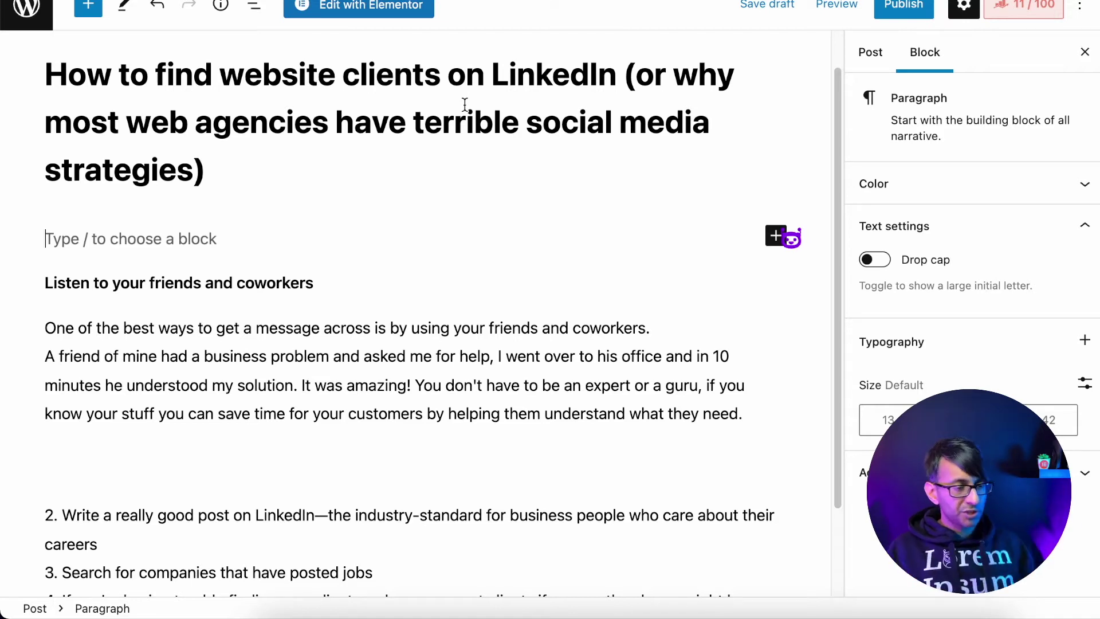
Copy "How to find website clients on LinkedIn" from the post title and enter it as the article title in the Blog Post Intro Paragraph template
left_click_drag(620, 78, 13, 77)
key("super+c")
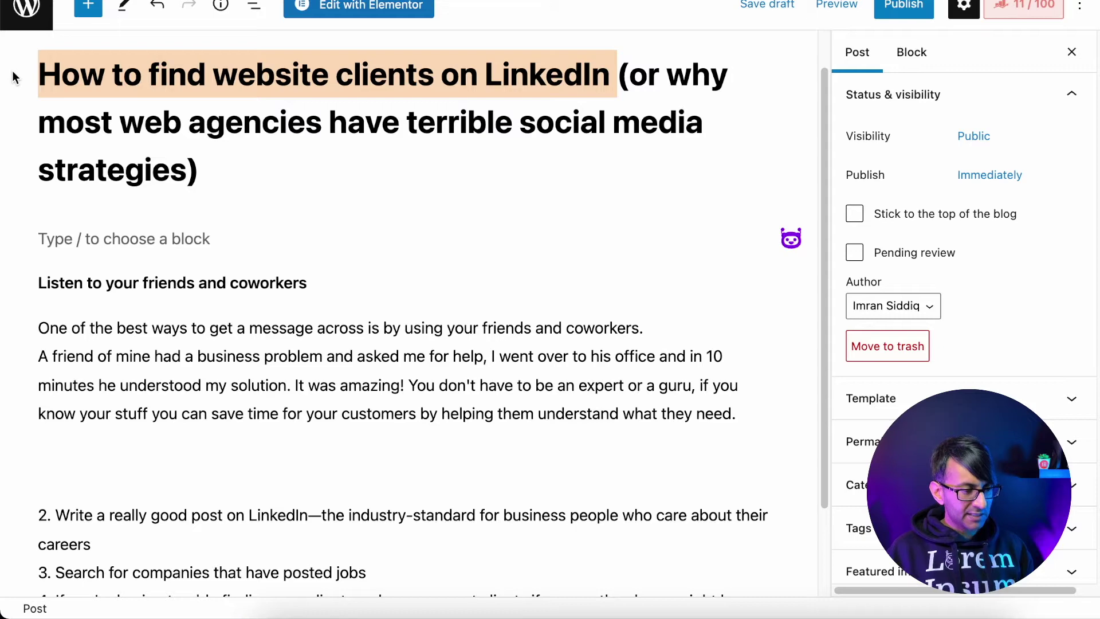
left_click(791, 238)
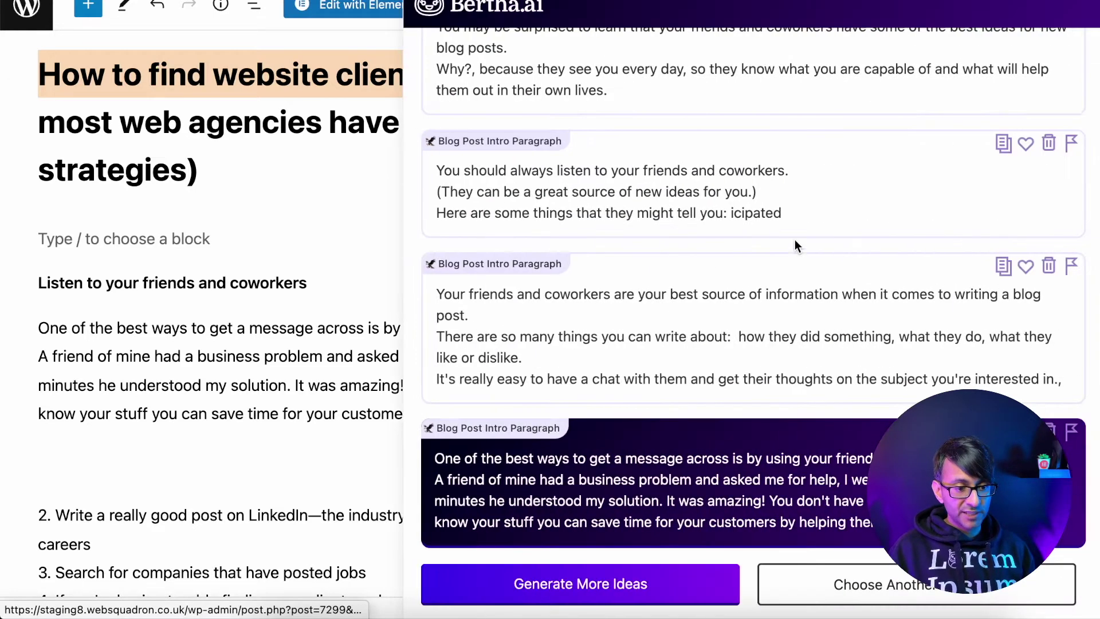
scroll(647, 155, "up", 10)
left_click(431, 50)
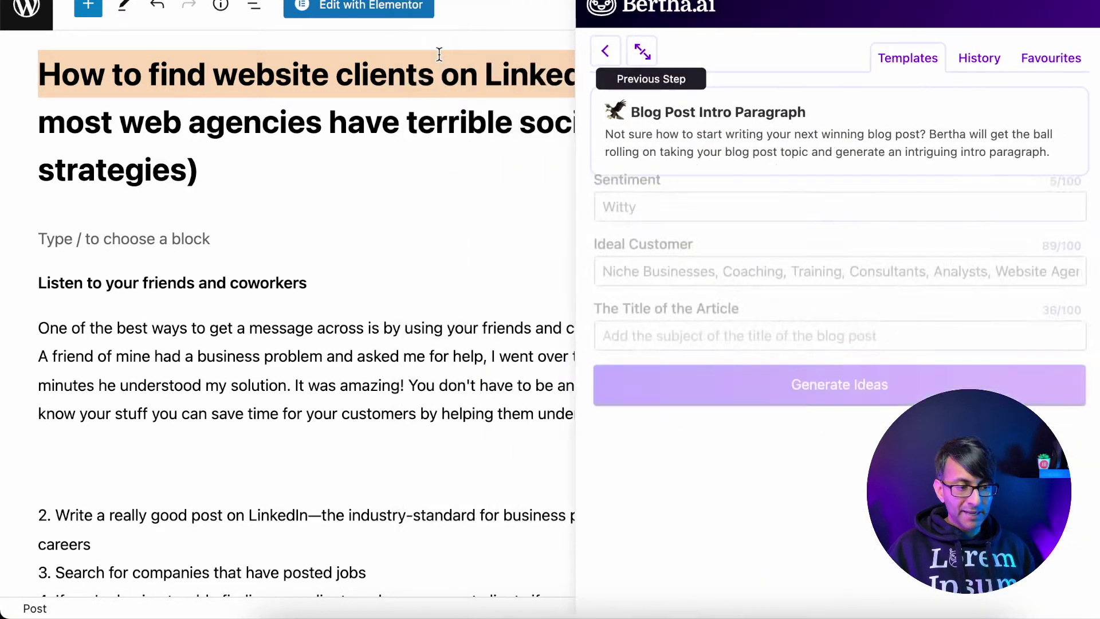
left_click(910, 403)
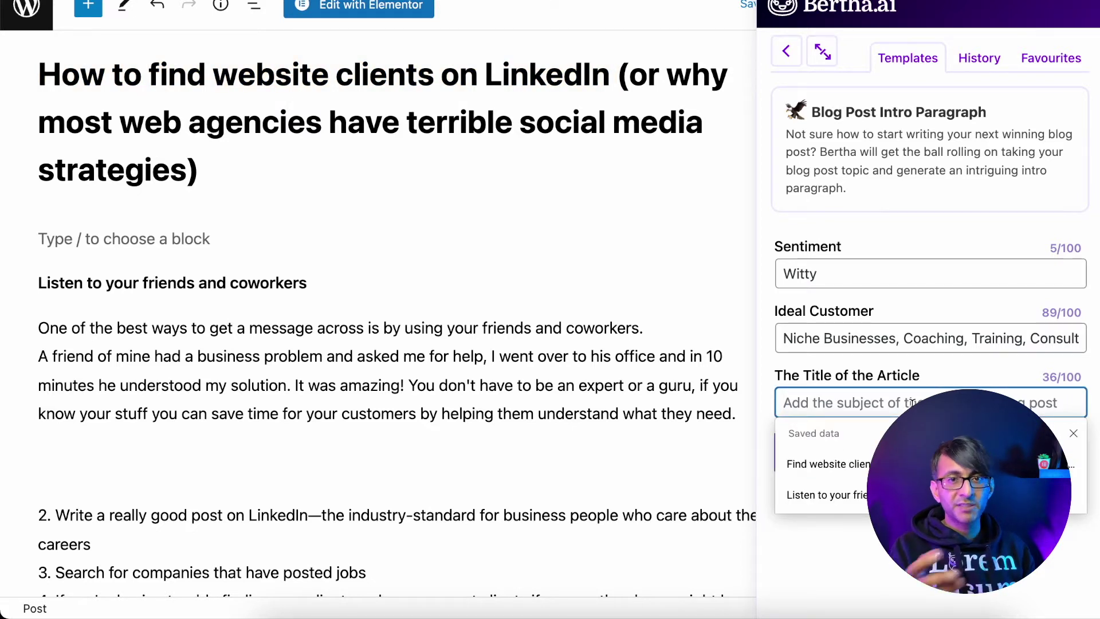
key("super+v")
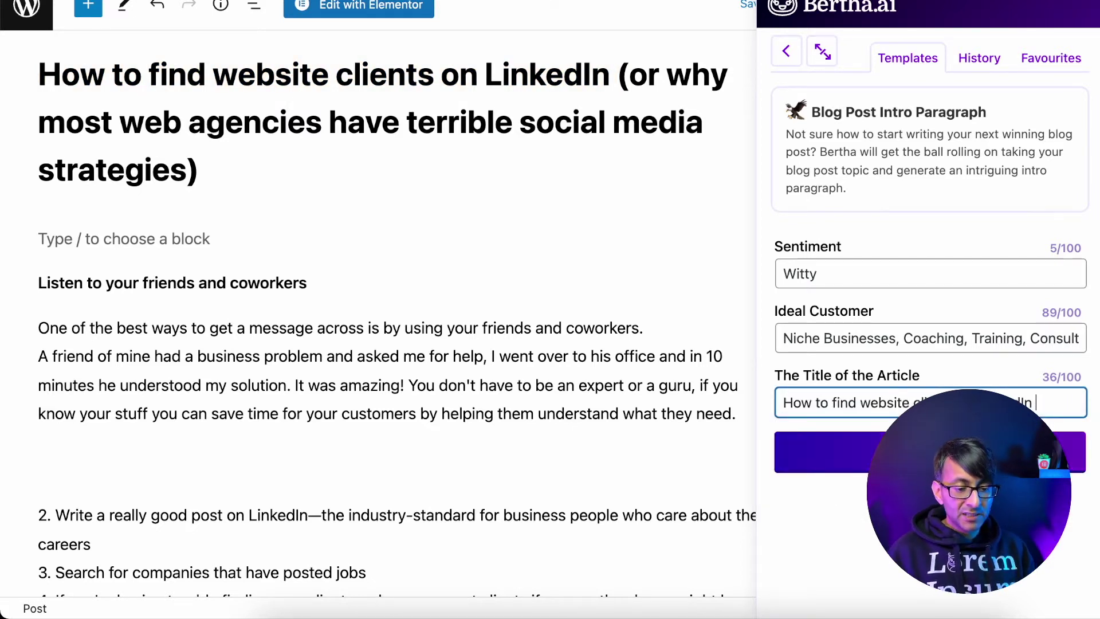
Generate intro paragraph ideas and insert the one starting "LinkedIn is one of the most underutilized marketing channels" below the post title
left_click(847, 457)
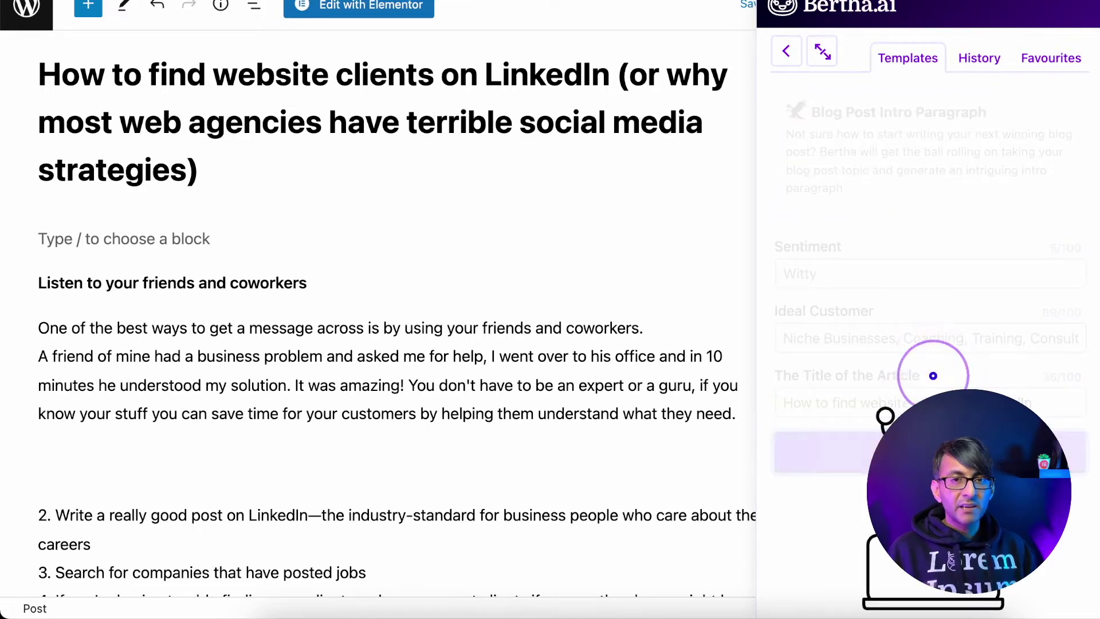
scroll(851, 483, "down", 6)
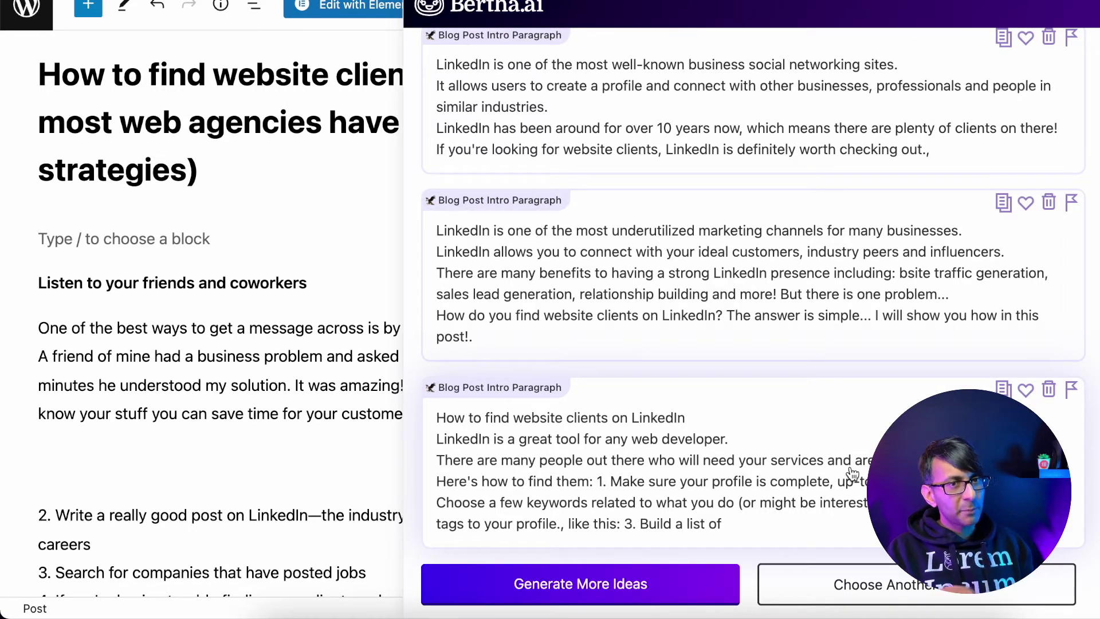
left_click(750, 276)
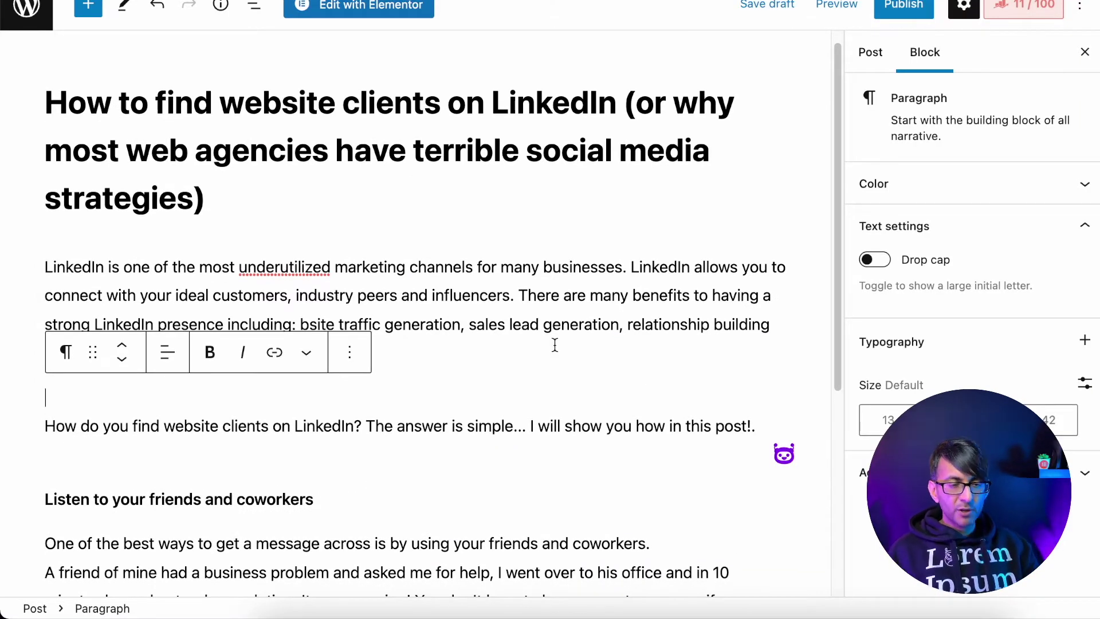
scroll(551, 354, "down", 3)
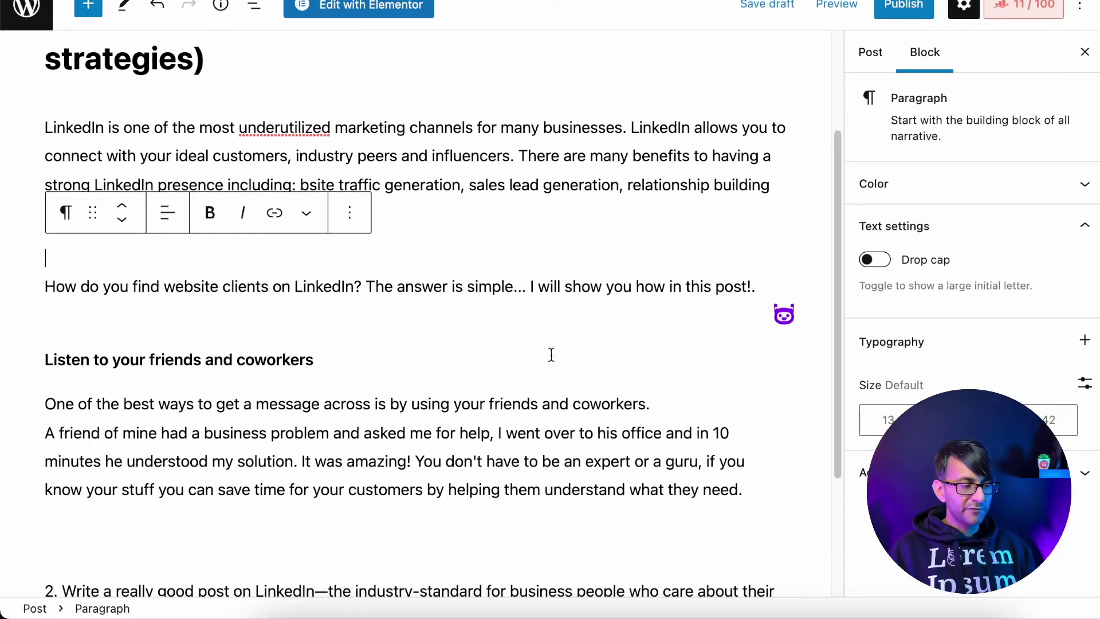
scroll(551, 354, "up", 2)
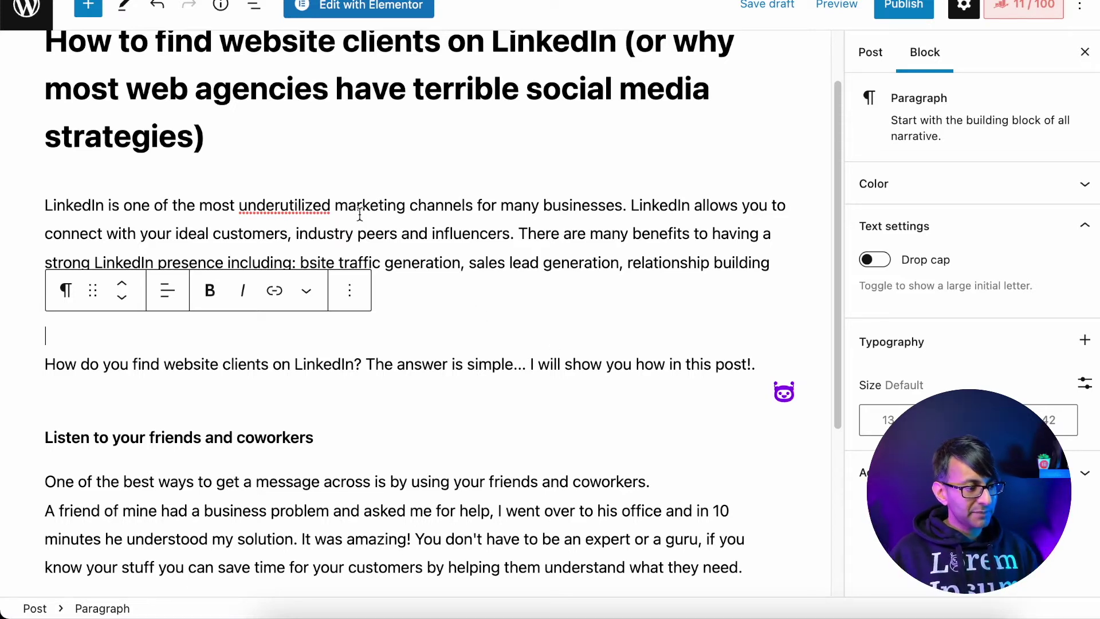
Add two empty paragraphs between the LinkedIn introduction and the "Listen to your friends and coworkers" heading
left_click(156, 390)
left_click(309, 331)
key("BackSpace")
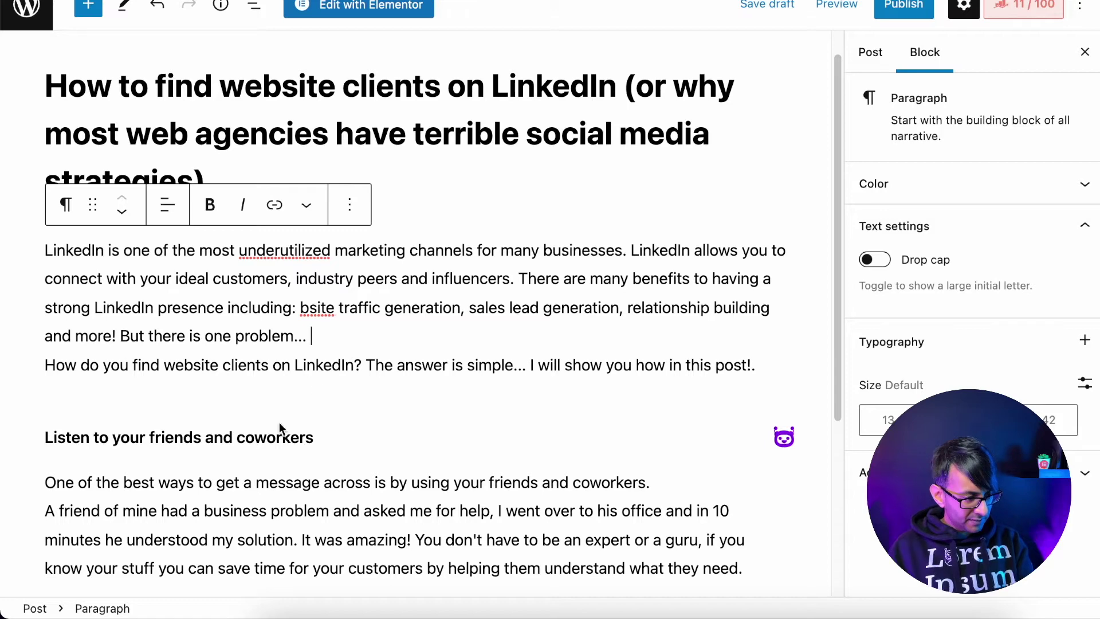
key("ctrl+z")
key("Return")
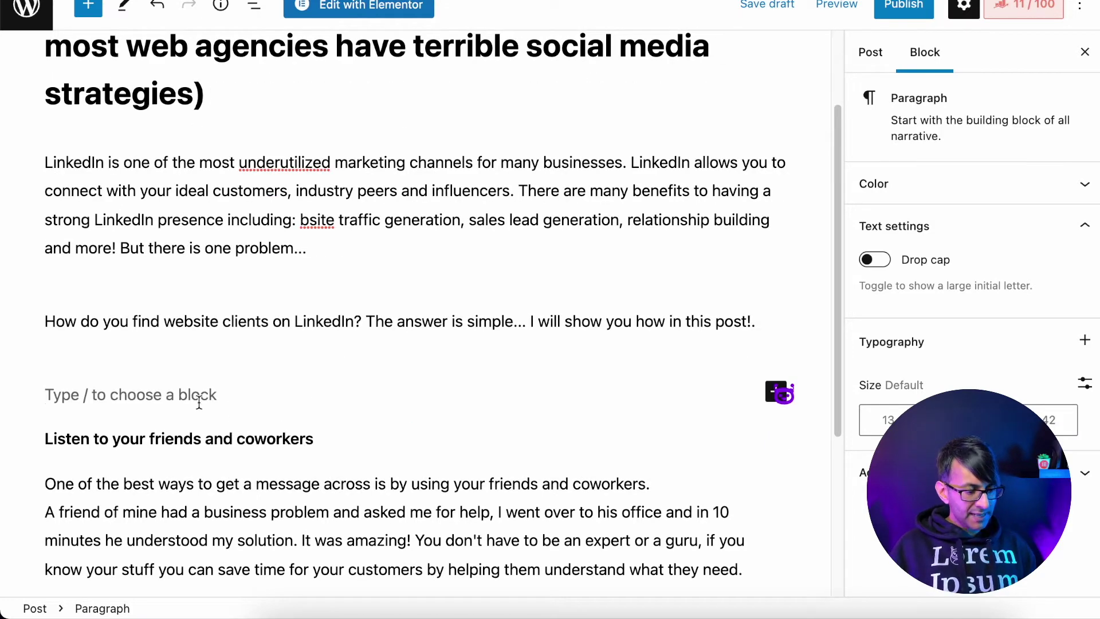
key("Return")
Insert the existing image LinkediN-2.webp from the Media Library into the first empty paragraph below the introduction
left_click(138, 350)
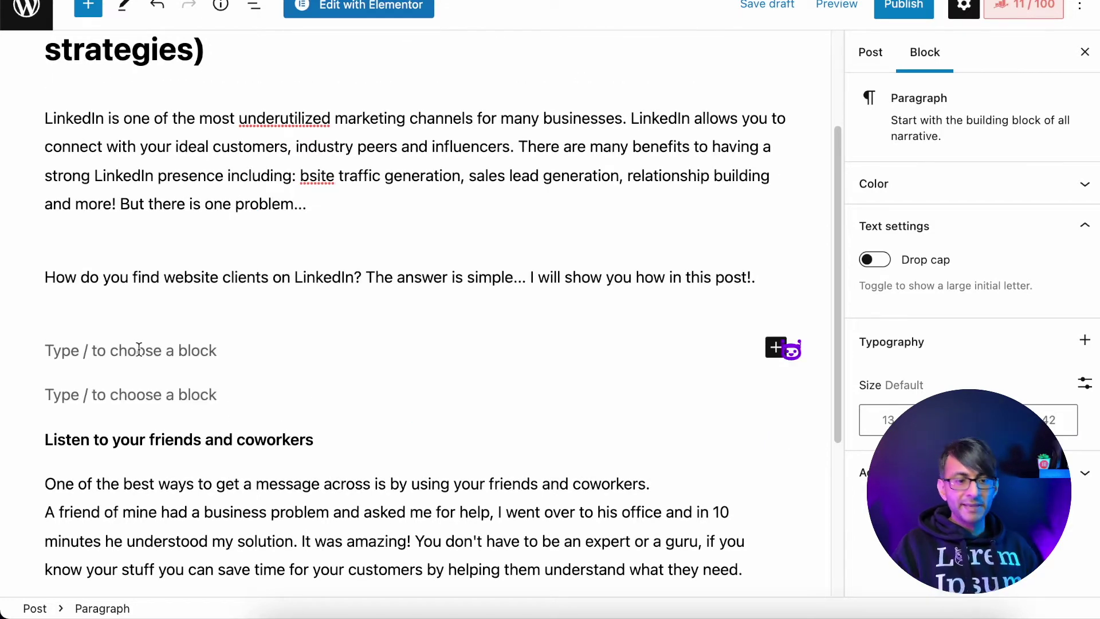
left_click(774, 348)
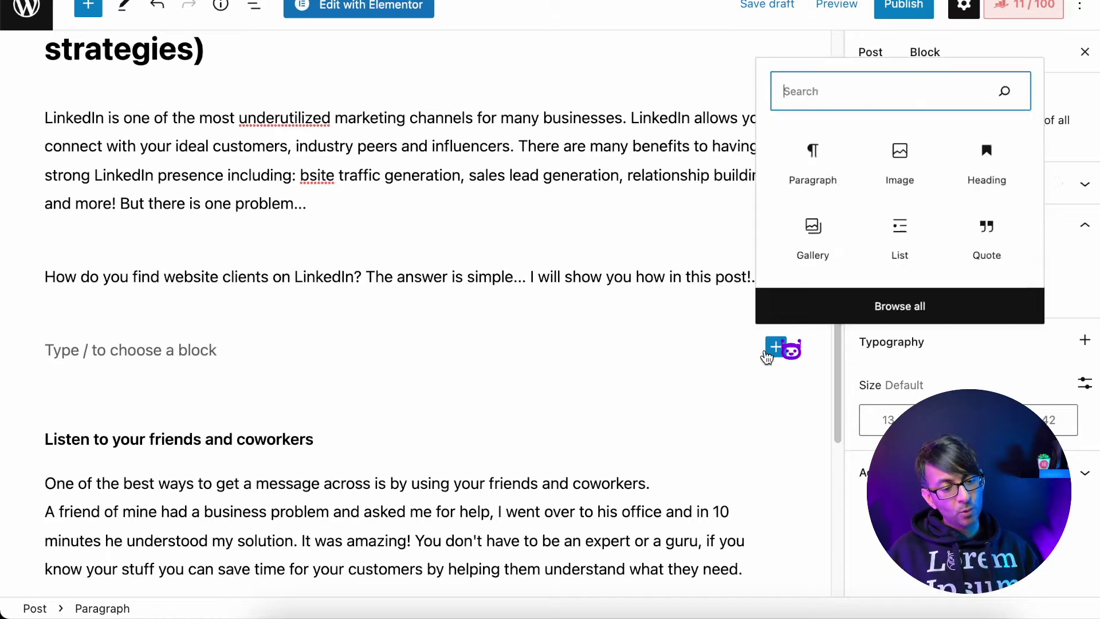
left_click(909, 166)
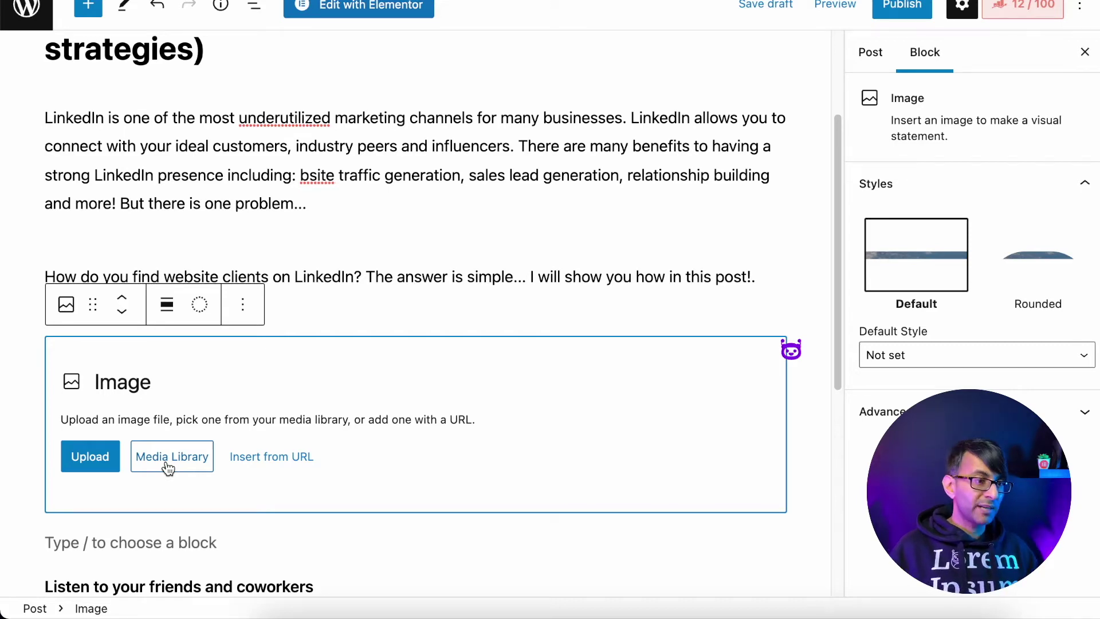
left_click(168, 469)
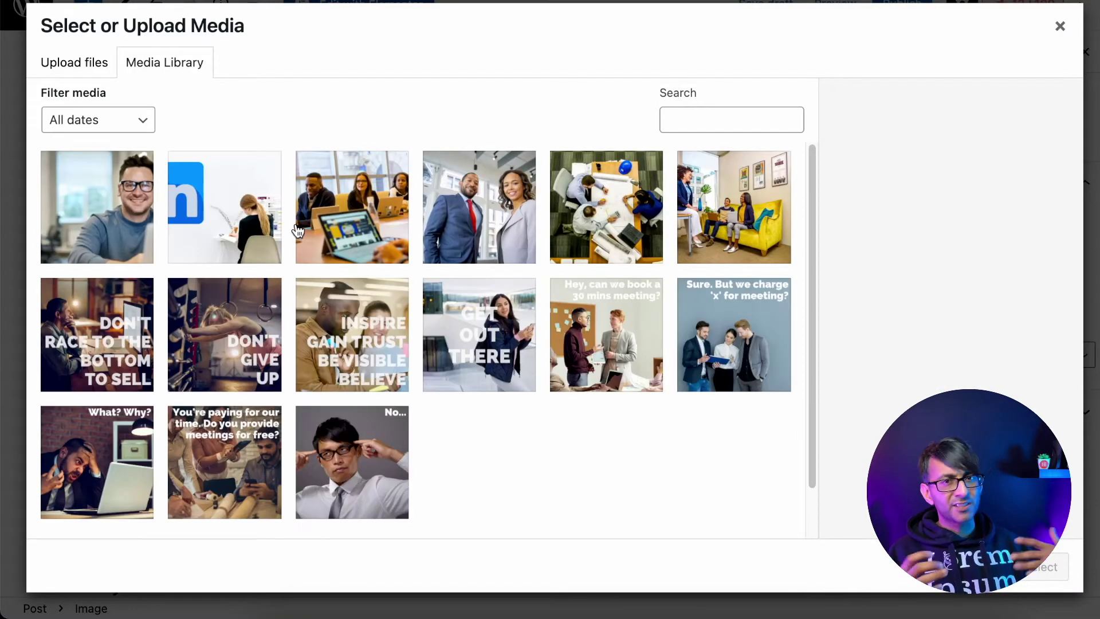
left_click(191, 192)
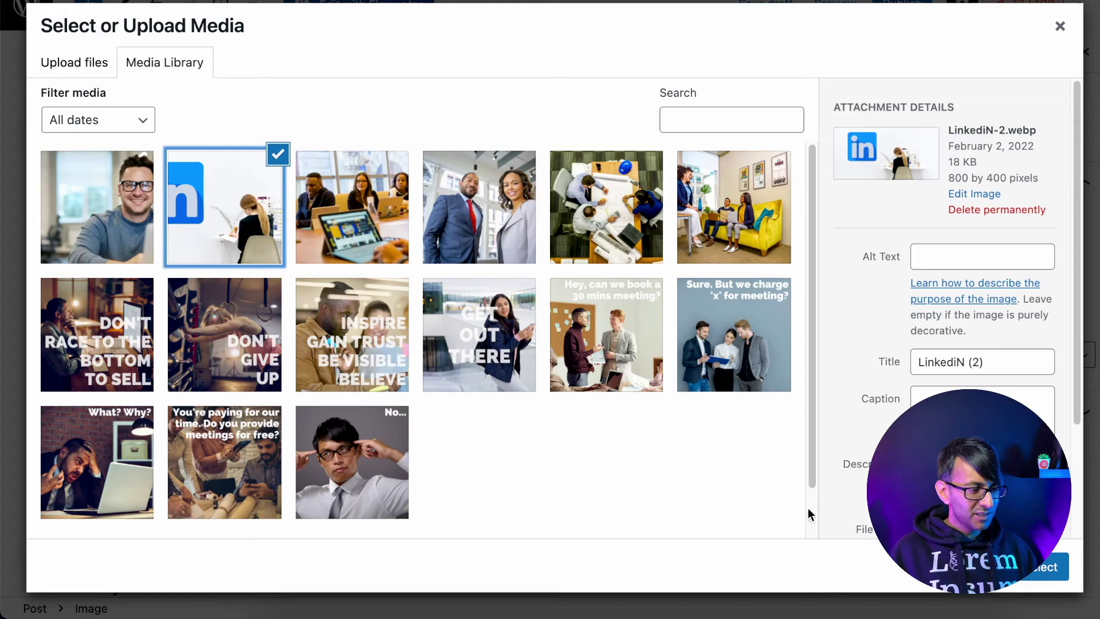
left_click(1046, 567)
scroll(645, 376, "up", 5)
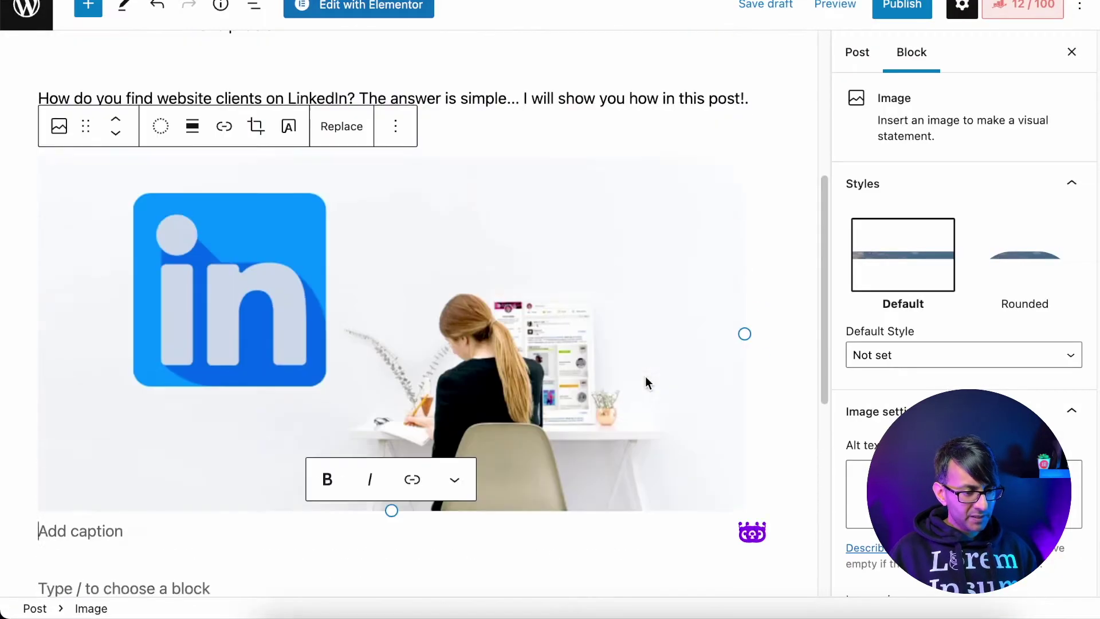
Make the LinkedIn image slightly smaller and align it to the center
scroll(646, 466, "down", 5)
key("ctrl+z")
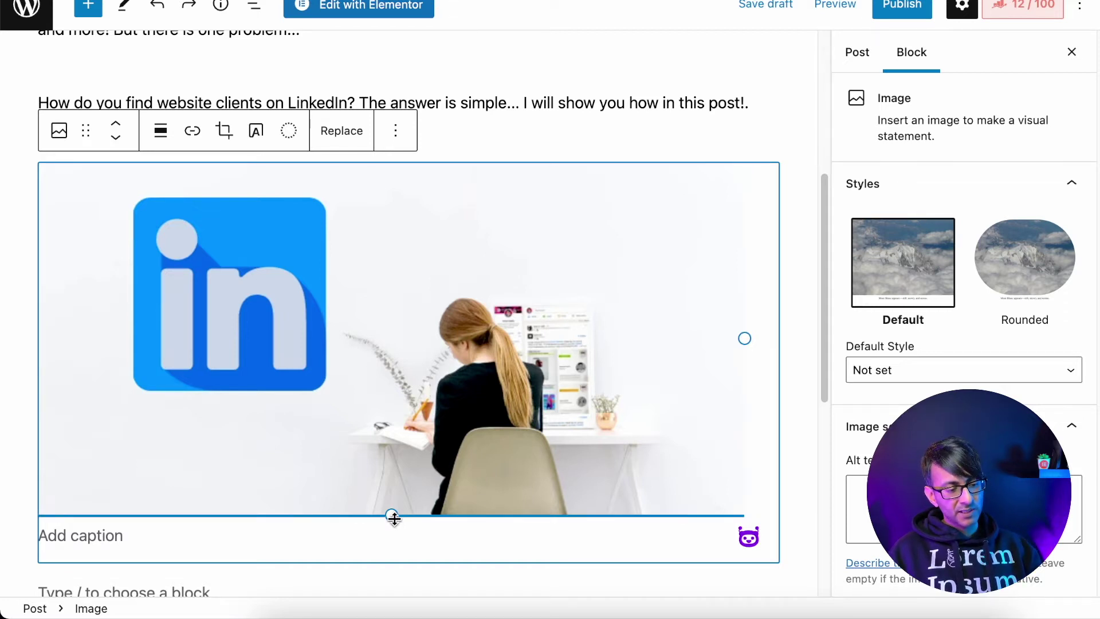
mouse_move(744, 338)
left_mouse_down()
mouse_move(667, 322)
mouse_move(491, 321)
mouse_move(733, 337)
left_mouse_up()
left_click(154, 140)
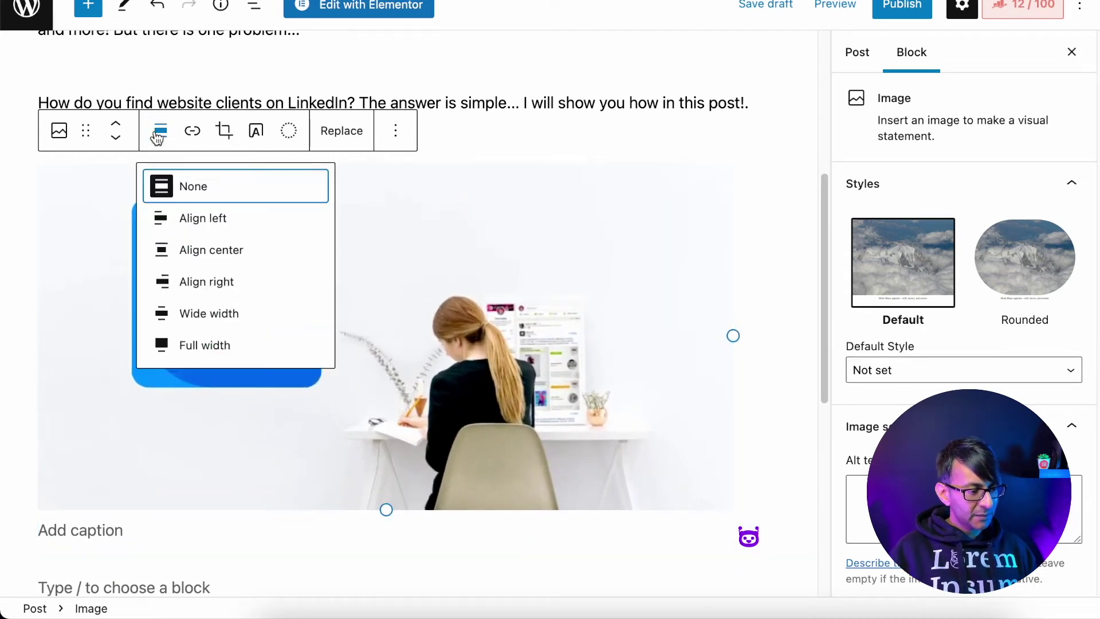
left_click(192, 248)
scroll(651, 358, "up", 5)
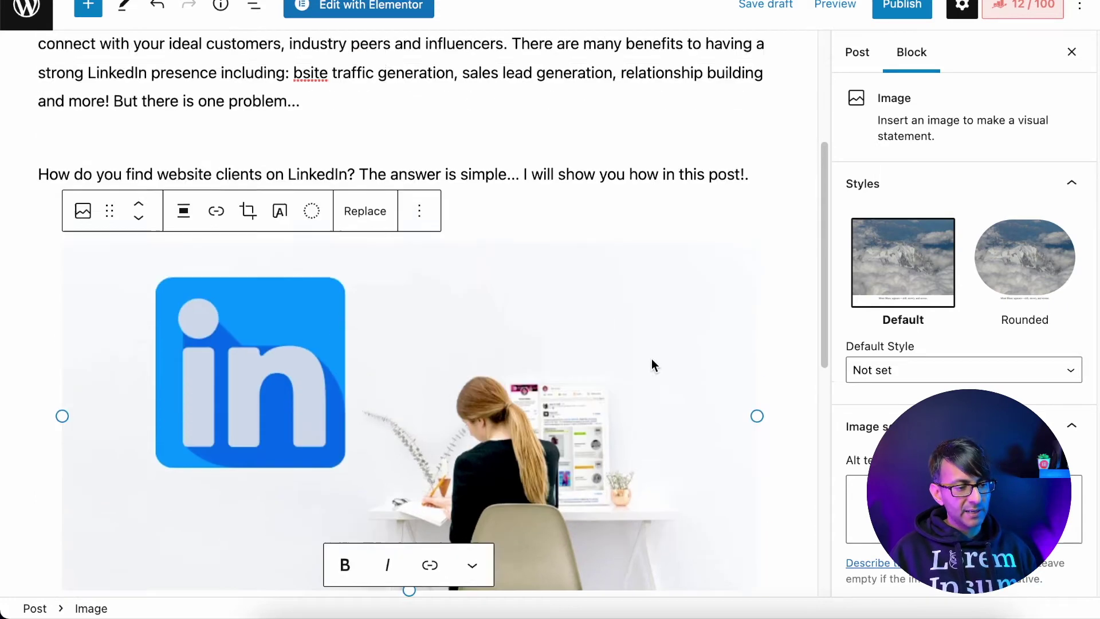
scroll(572, 424, "down", 4)
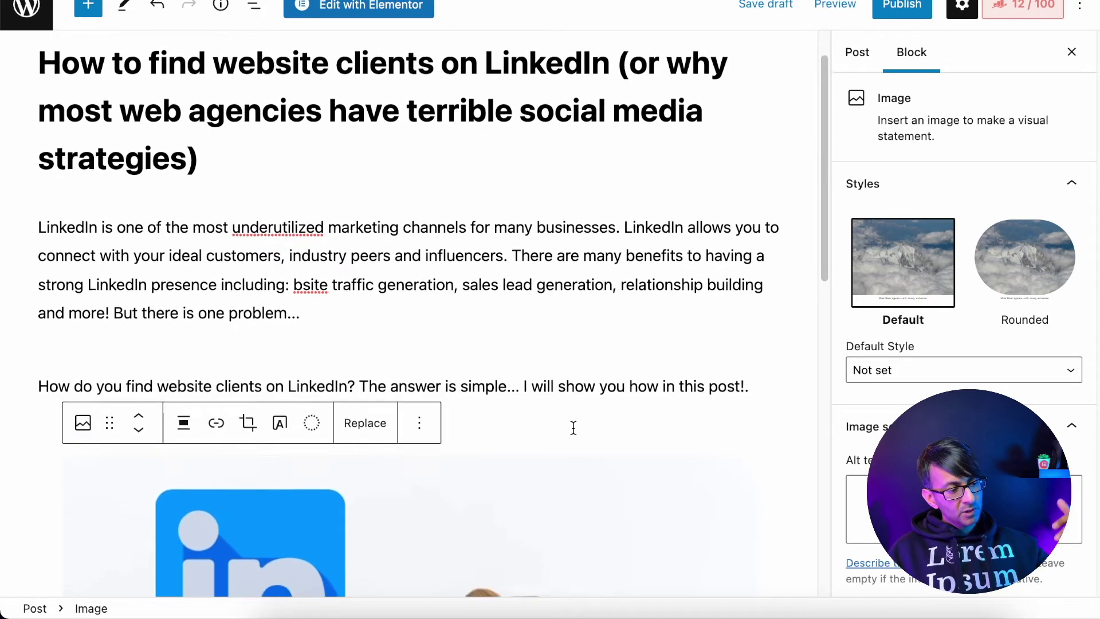
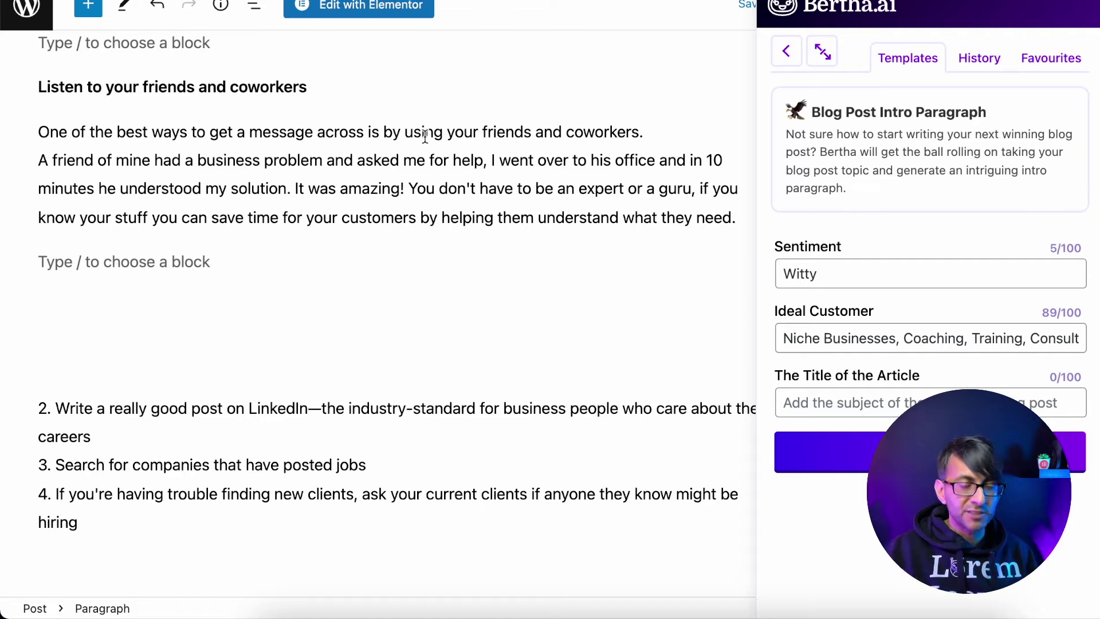
Generate ideas for "One of the best ways to get a message across is by using your friends and coworkers." and insert "In order to truly get a message across"
left_click(894, 404)
type("One of the best ways to get a message across is by using your friends and coworkers.")
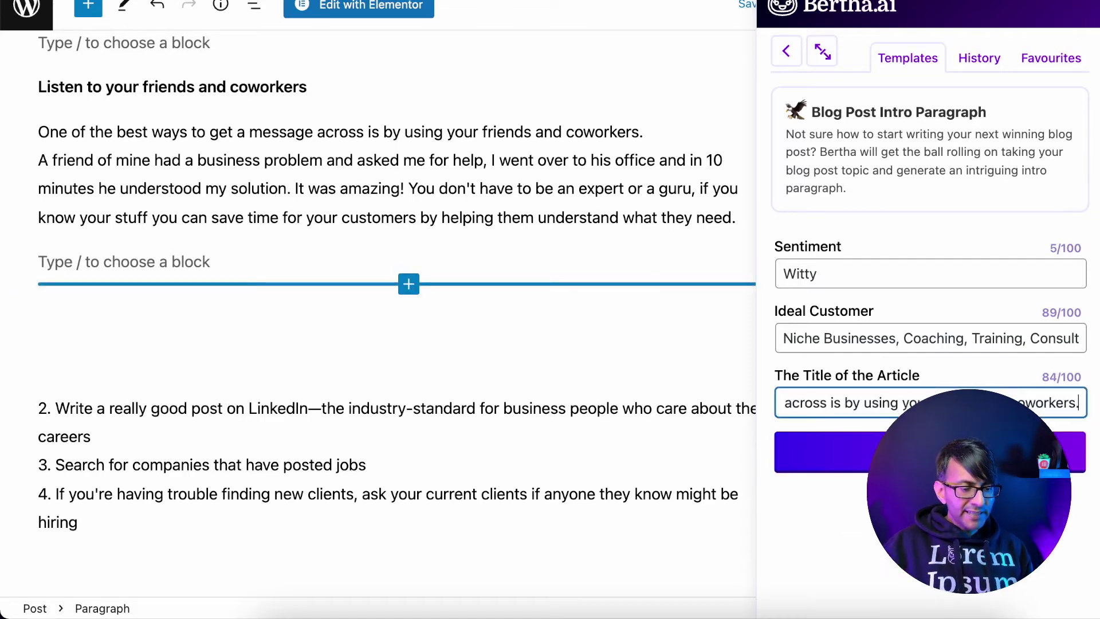
left_click(824, 452)
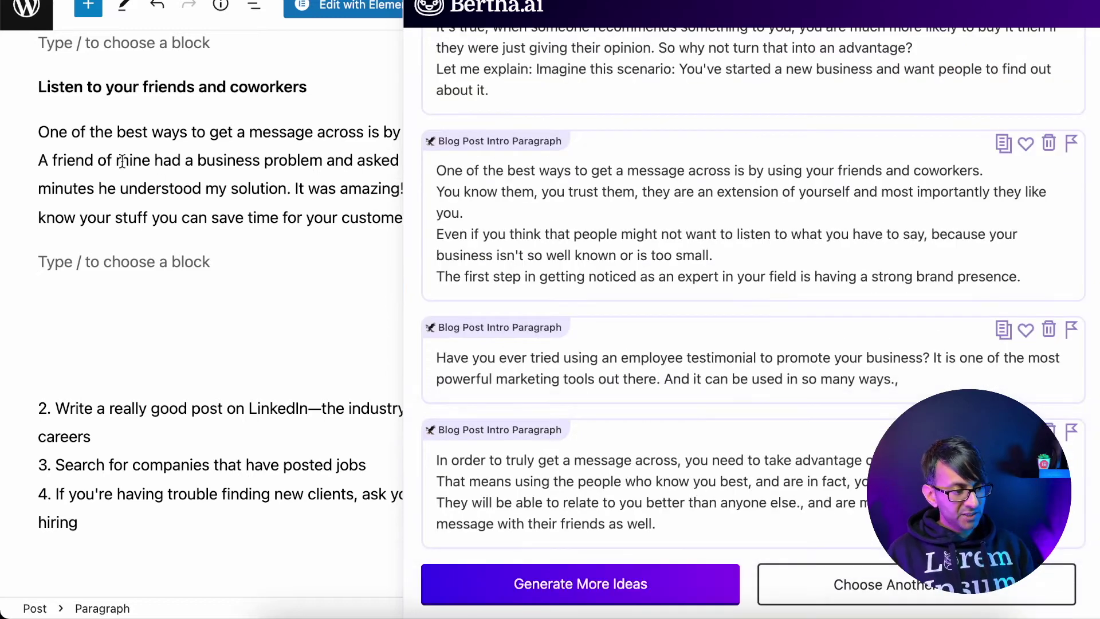
left_click(721, 498)
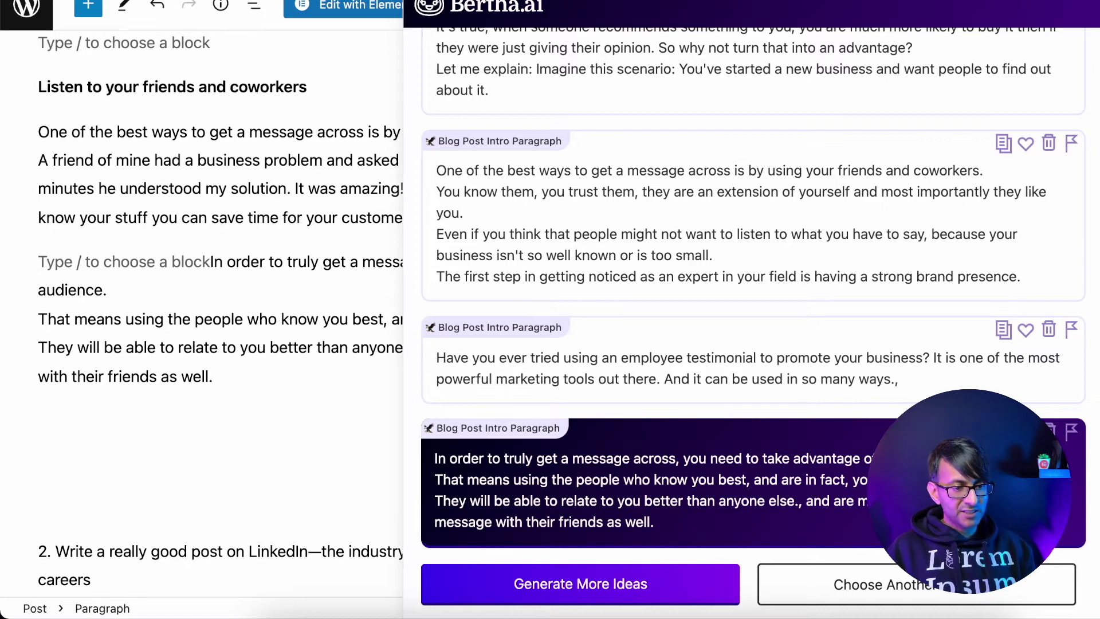
left_click(1088, 6)
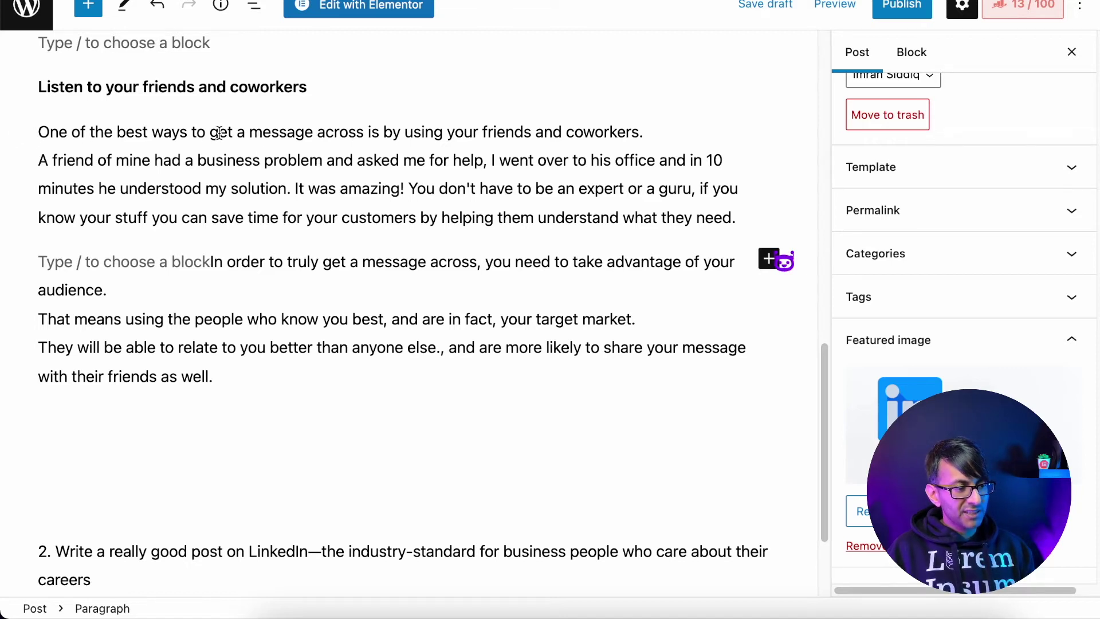
Remove the line breaks inside the "In order to truly get a message across" text so its sentences form one continuous paragraph
left_click_drag(653, 133, 25, 143)
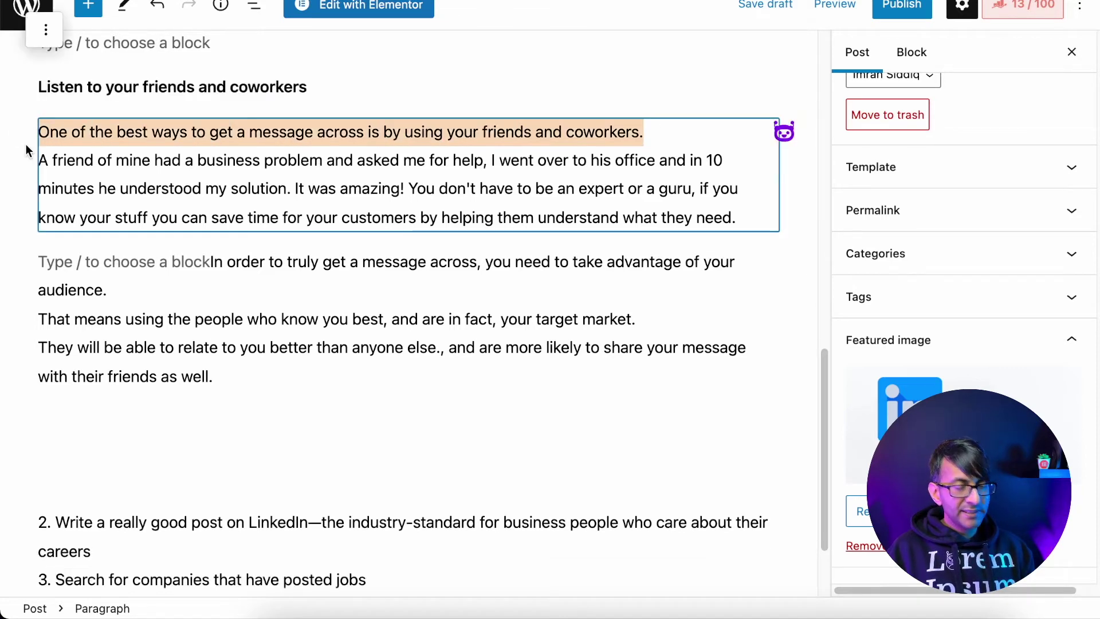
left_click(288, 378)
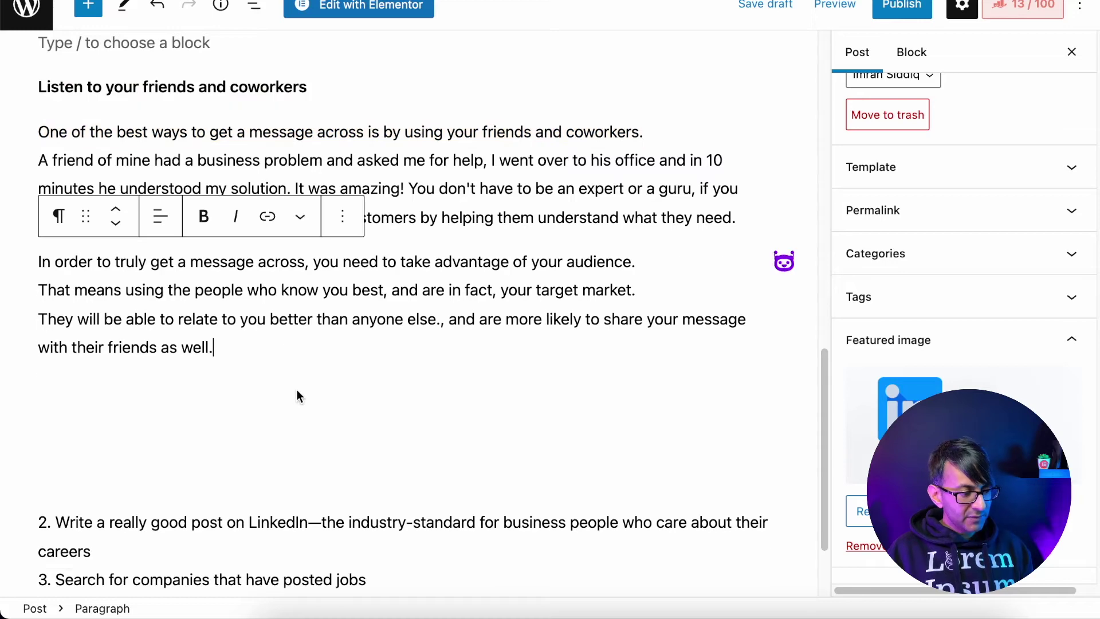
left_click(650, 261)
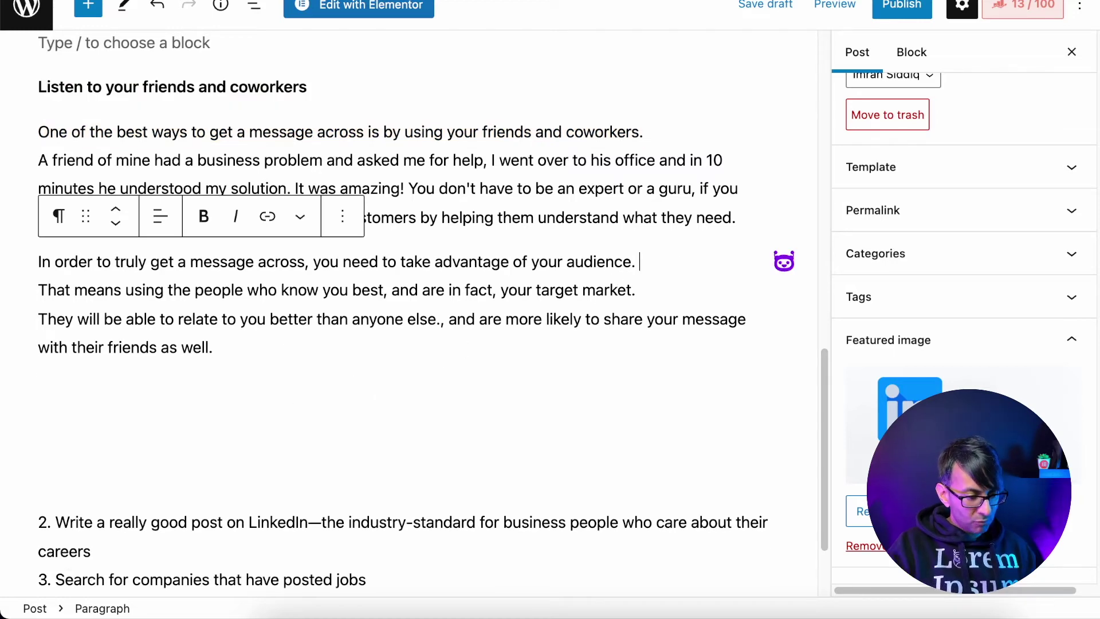
key("Delete")
left_click(603, 297)
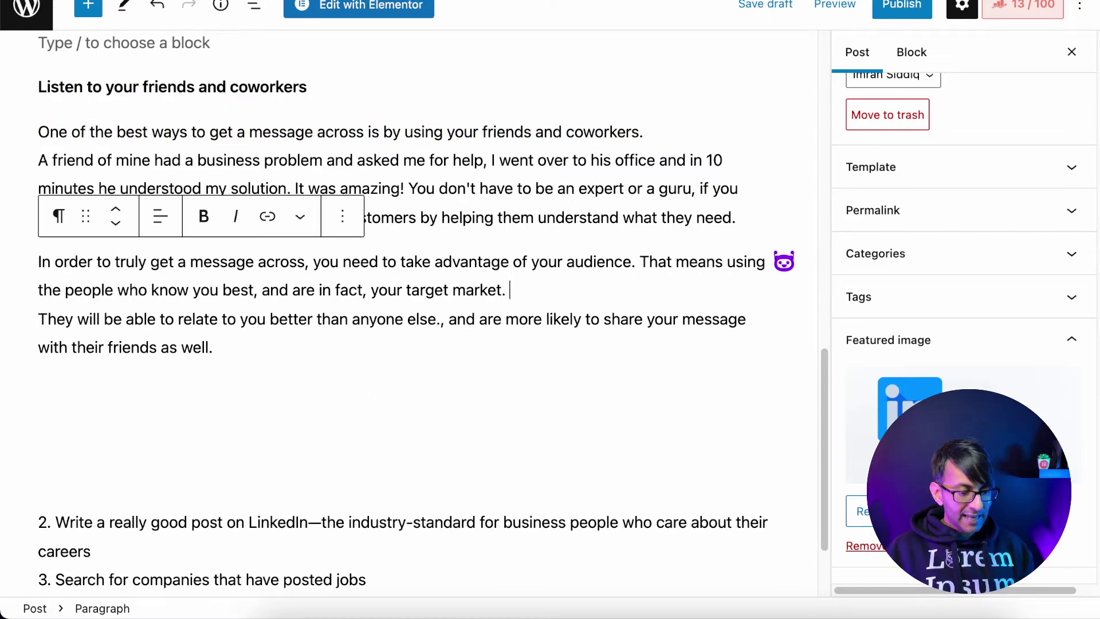
key("Delete")
Remove the number from outline point 2 and separate it from points 3 and 4 with an empty paragraph
left_click(568, 379)
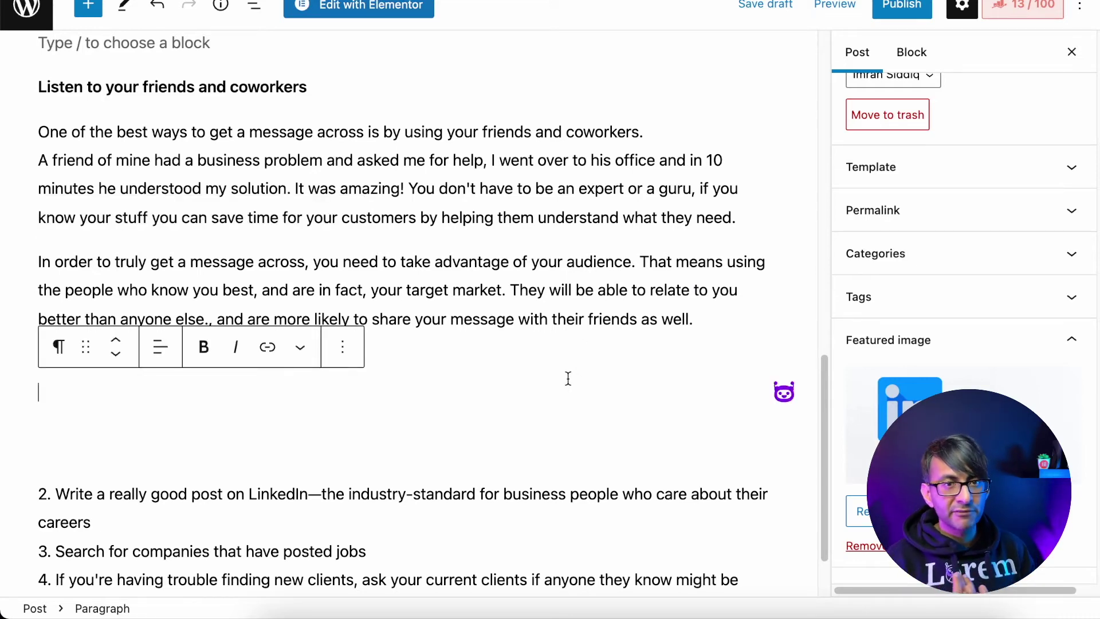
key("Delete")
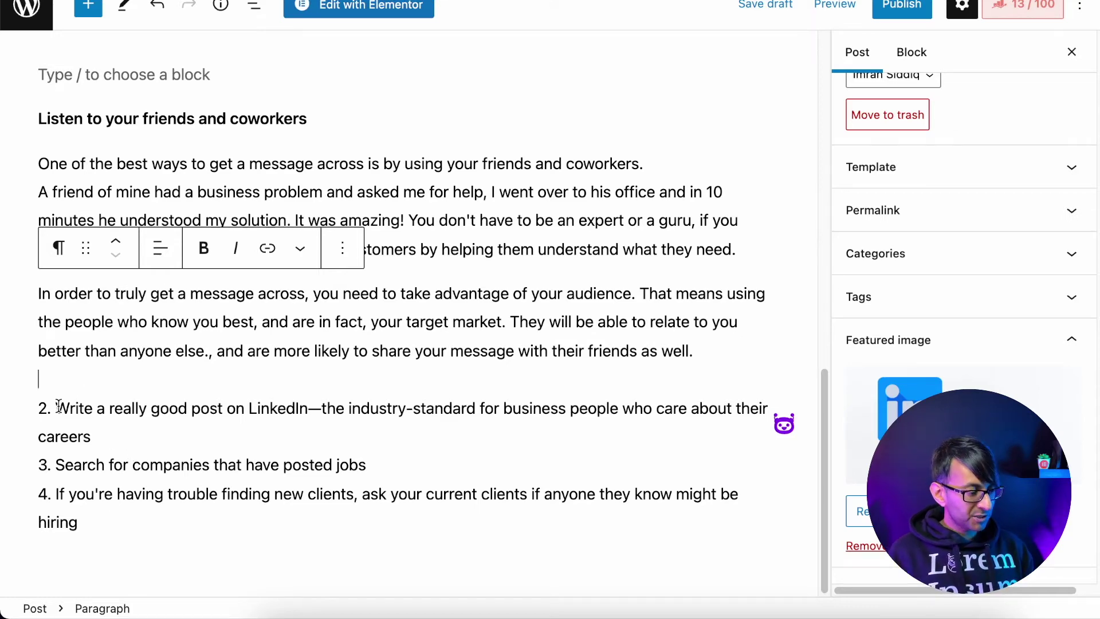
key("ctrl+z")
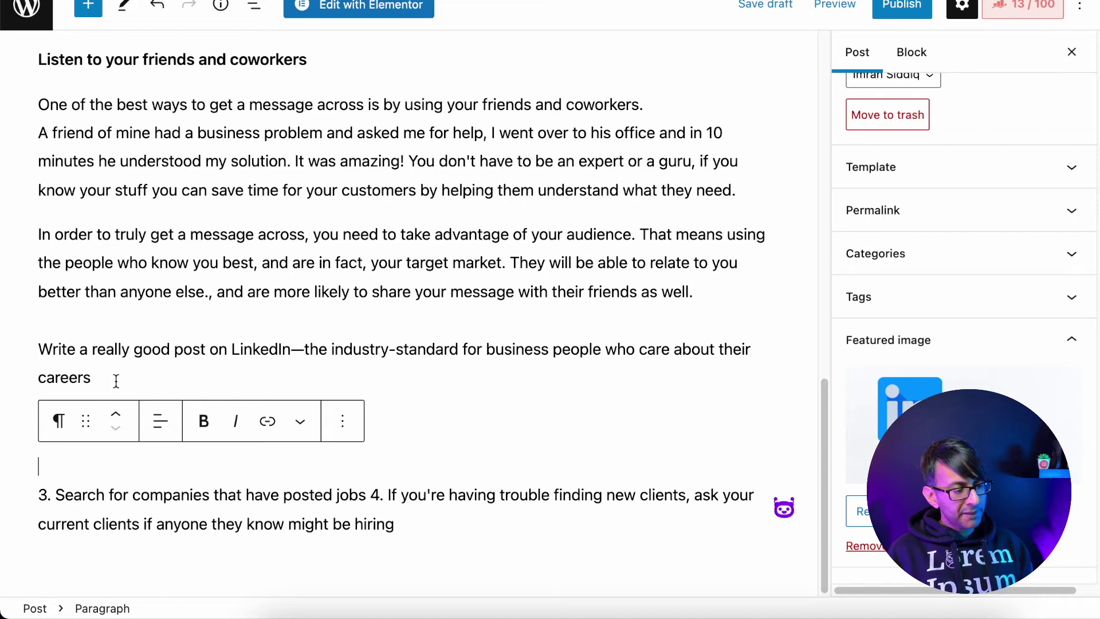
Generate intro paragraph ideas for "Write a really good post on LinkedIn" and insert "You are already on LinkedIn" into the empty paragraph below that line
left_click_drag(290, 349, 43, 351)
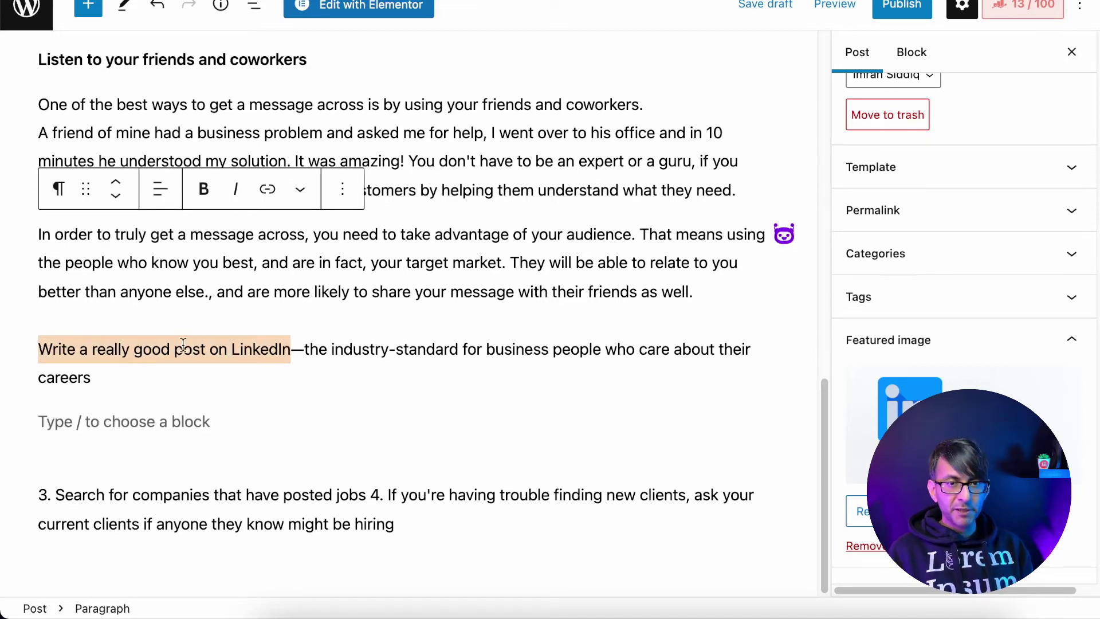
left_click(190, 419)
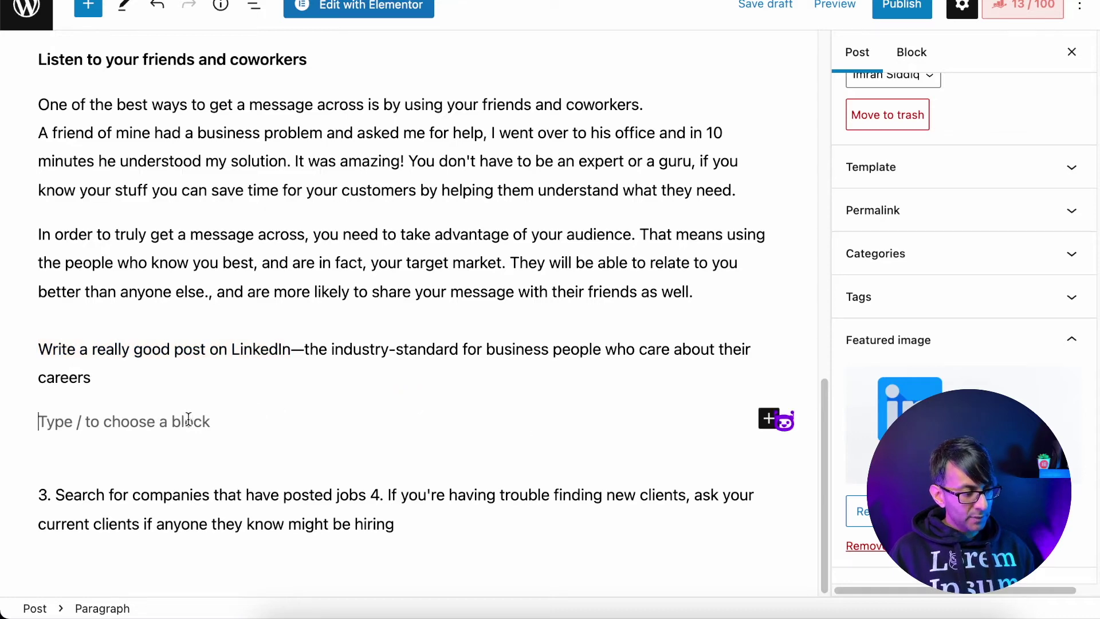
left_click(783, 421)
scroll(498, 195, "up", 6)
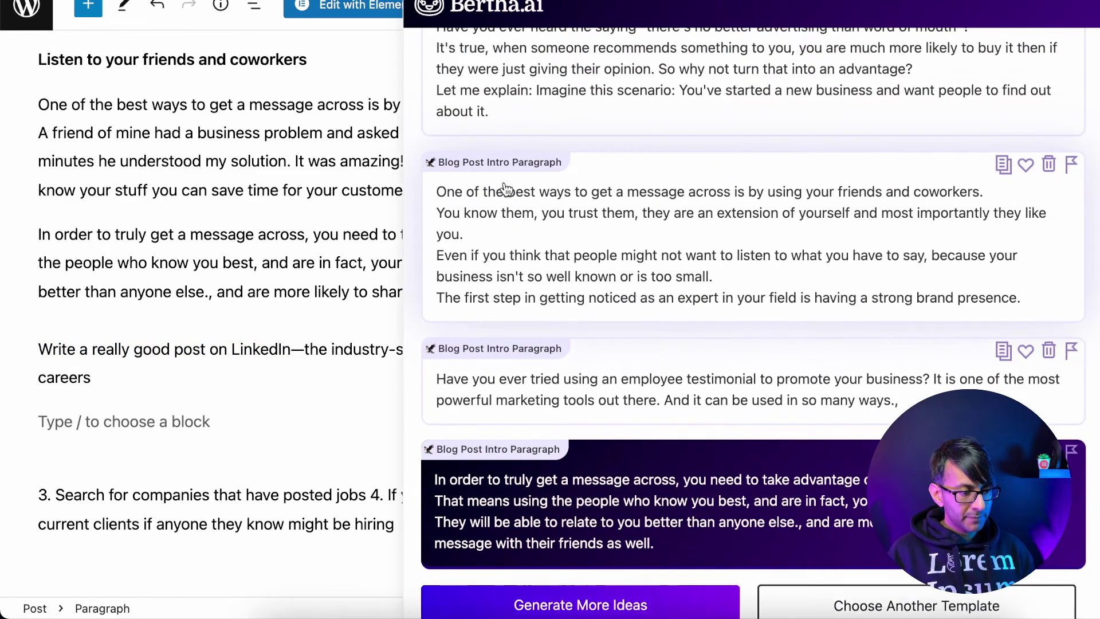
left_click(433, 50)
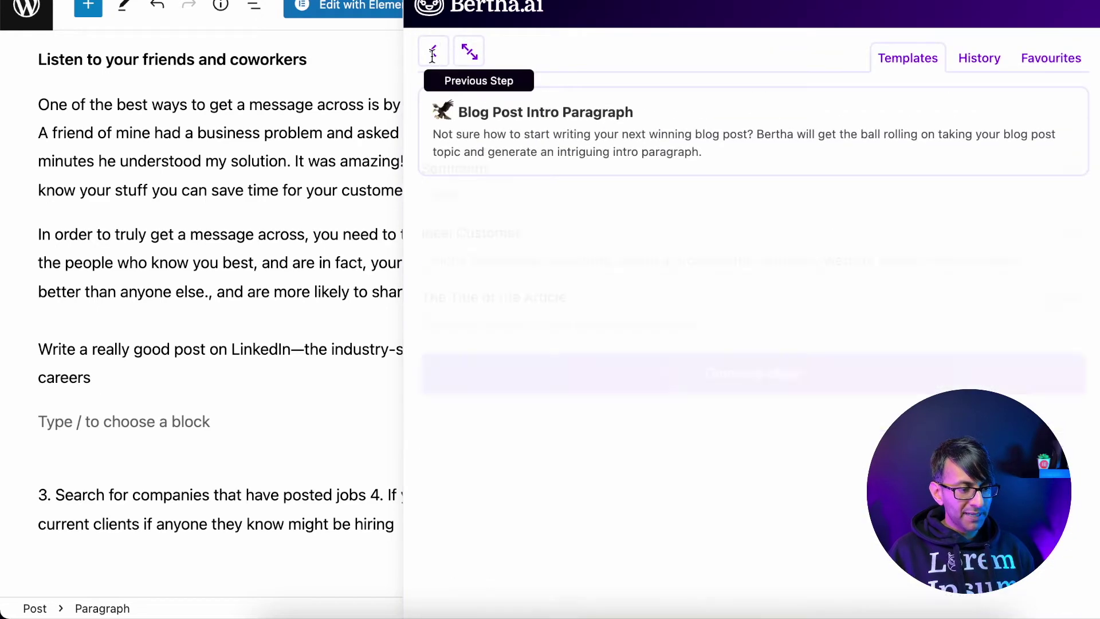
left_click(912, 399)
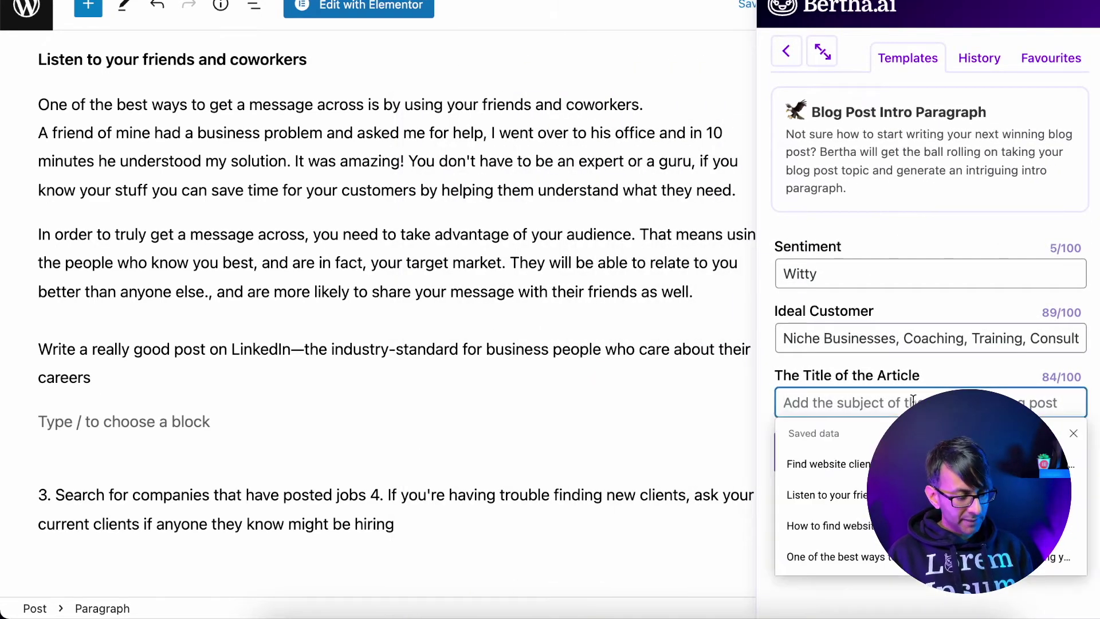
key("ctrl+v")
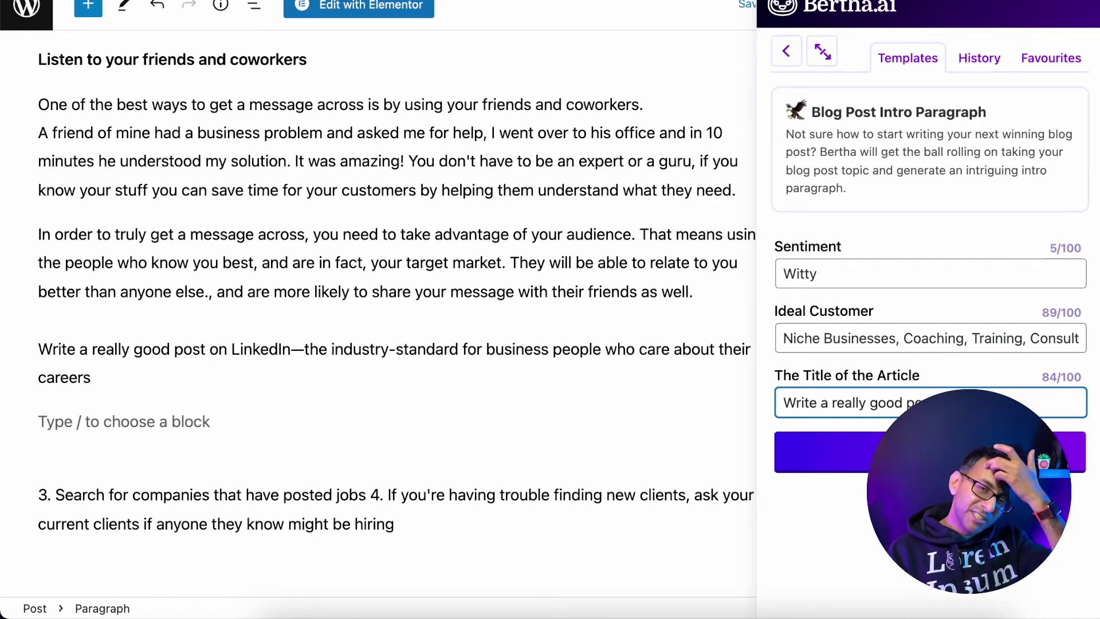
scroll(765, 408, "down", 1)
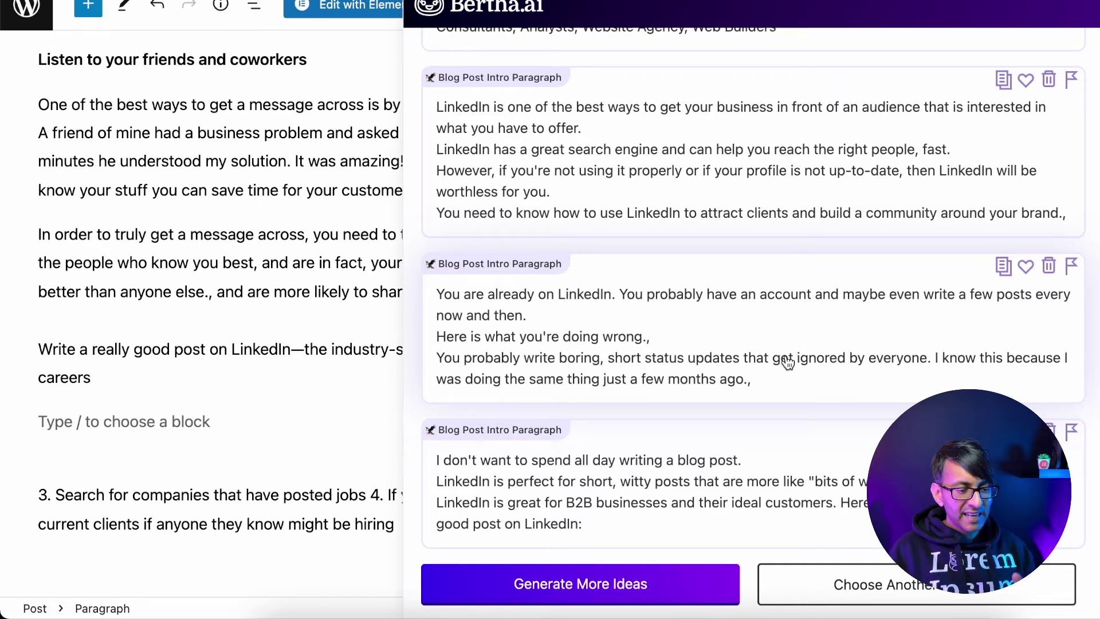
left_click(761, 381)
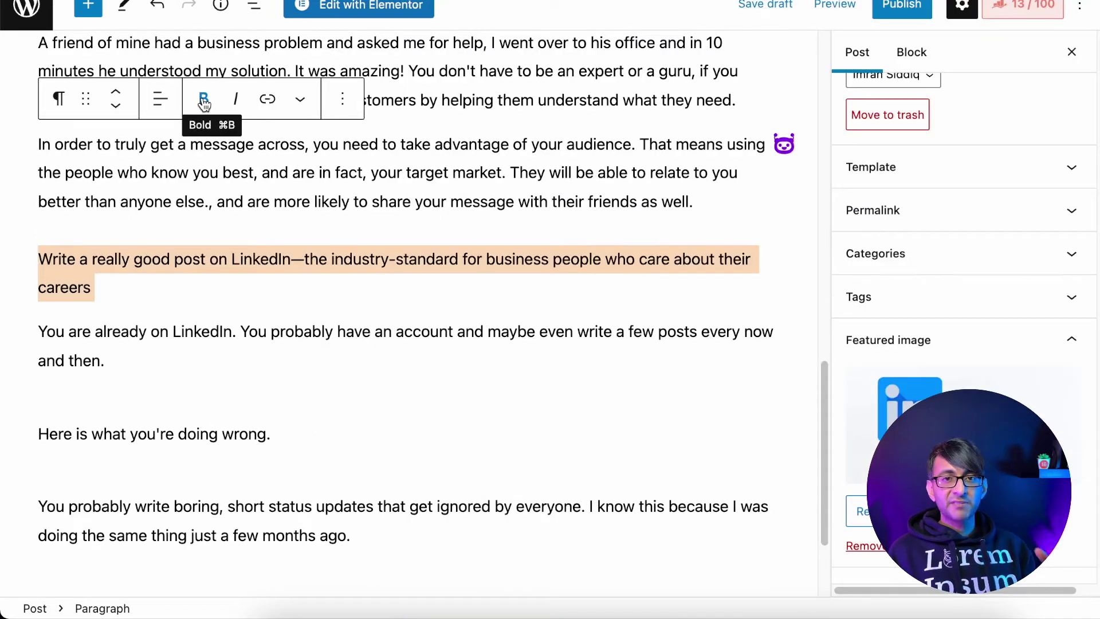
Make the whole "Write a really good post on LinkedIn—the industry-standard for business people who care about their careers" line bold
left_click(203, 99)
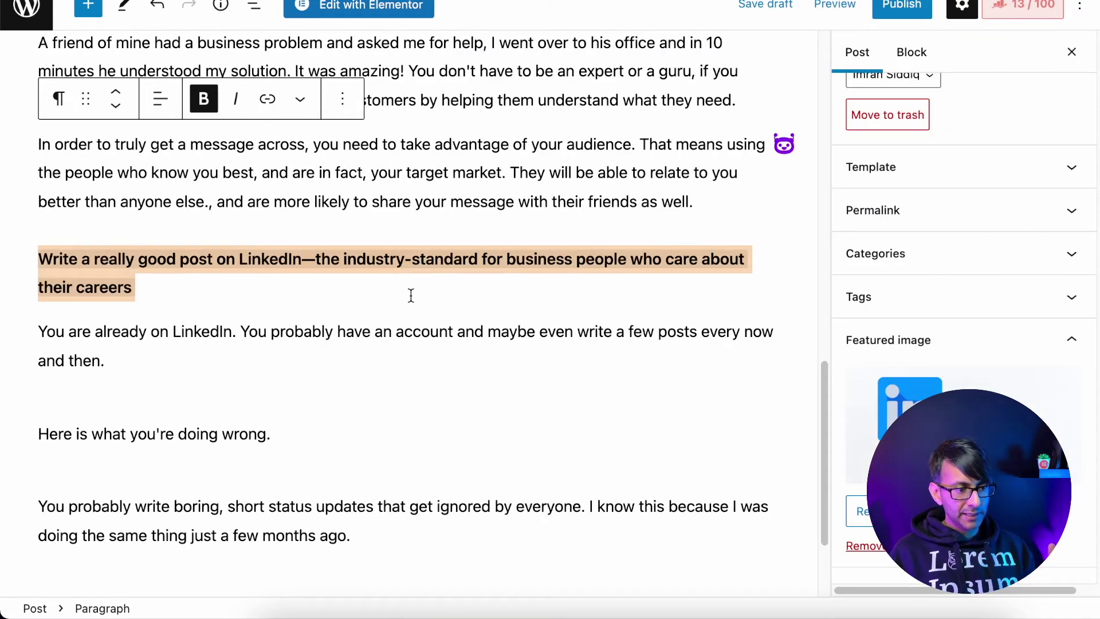
left_click(308, 290)
scroll(300, 412, "down", 3)
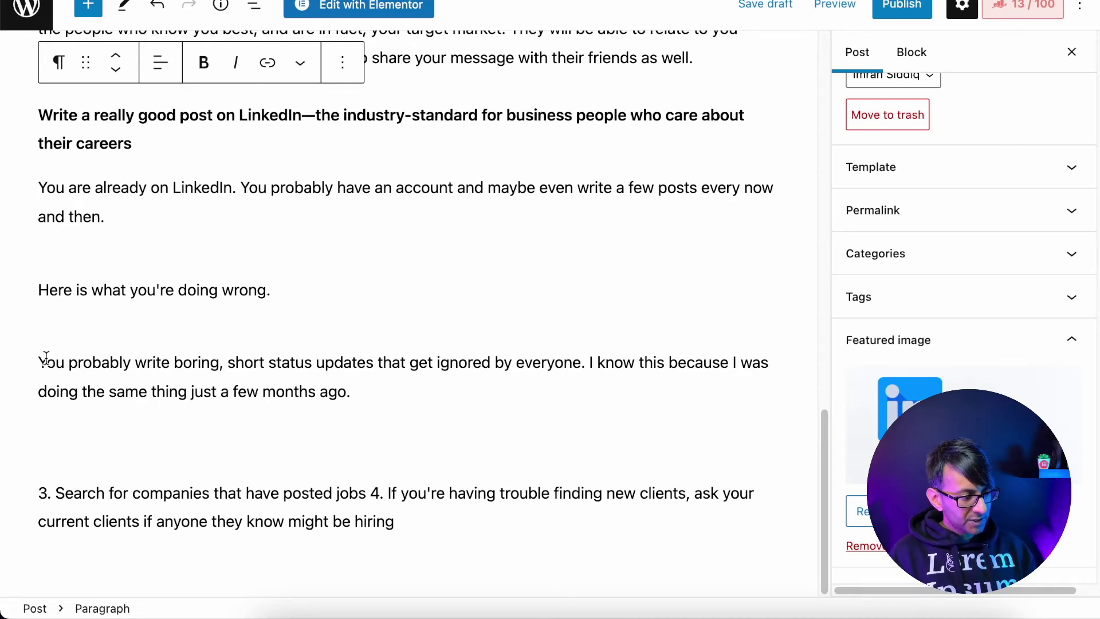
Generate ideas for "You probably write boring, short status updates that get ignored by everyone." and insert "People love a good status update" in a new paragraph below
left_click_drag(40, 361, 580, 366)
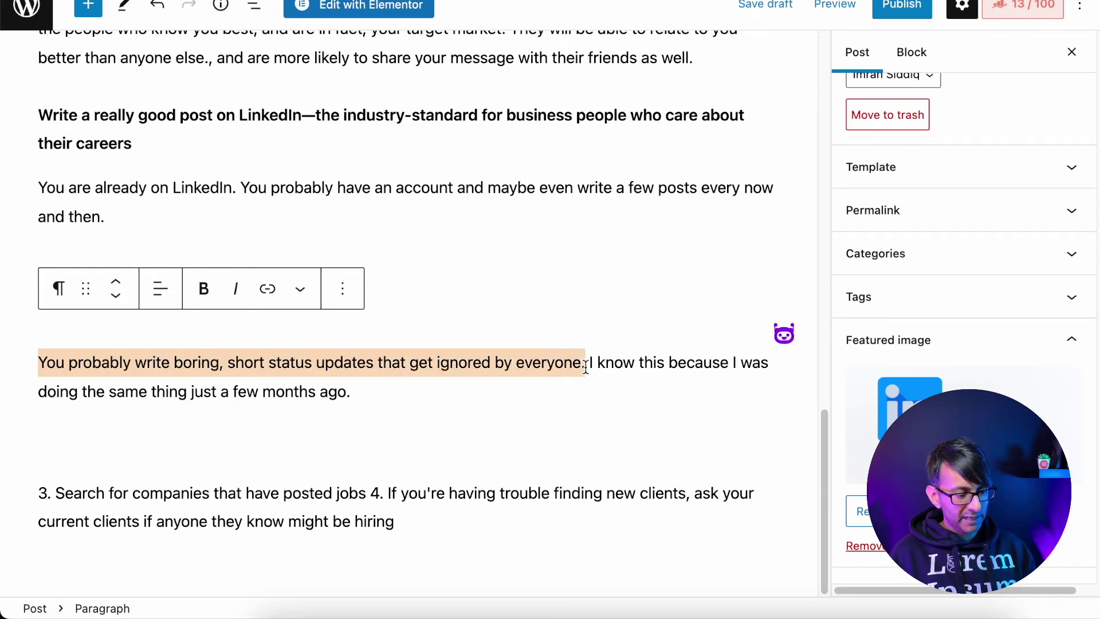
left_click(225, 425)
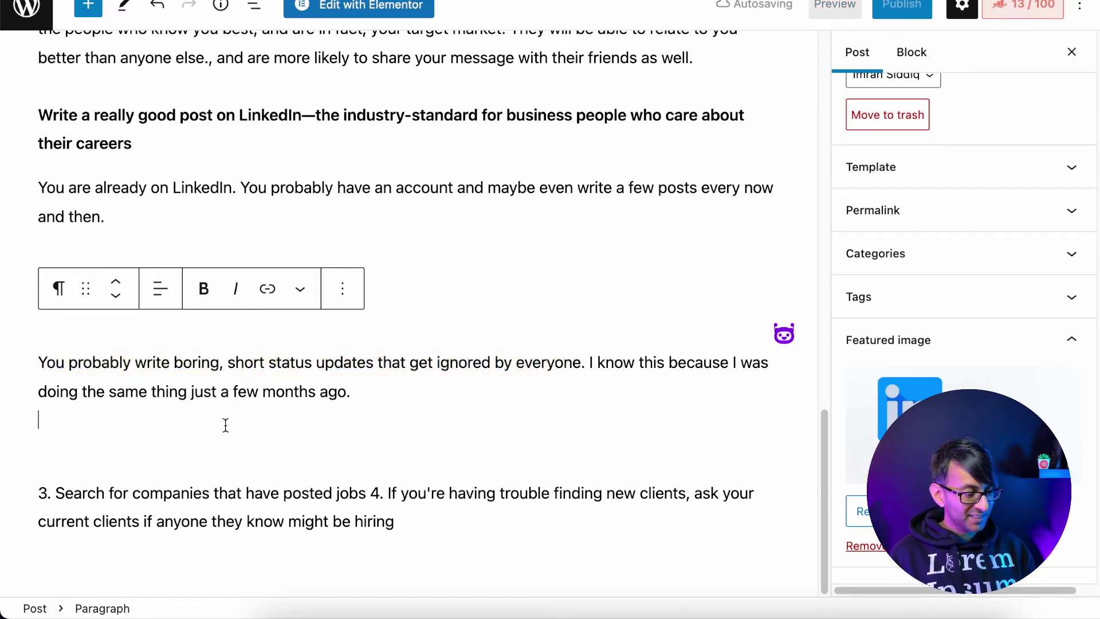
key("Return")
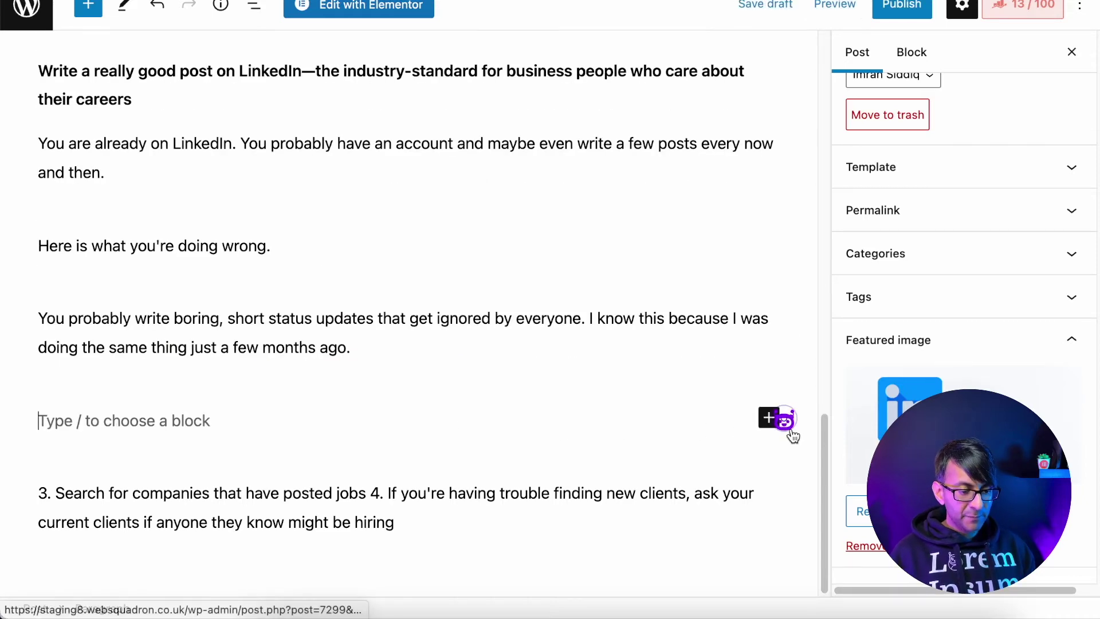
left_click(780, 420)
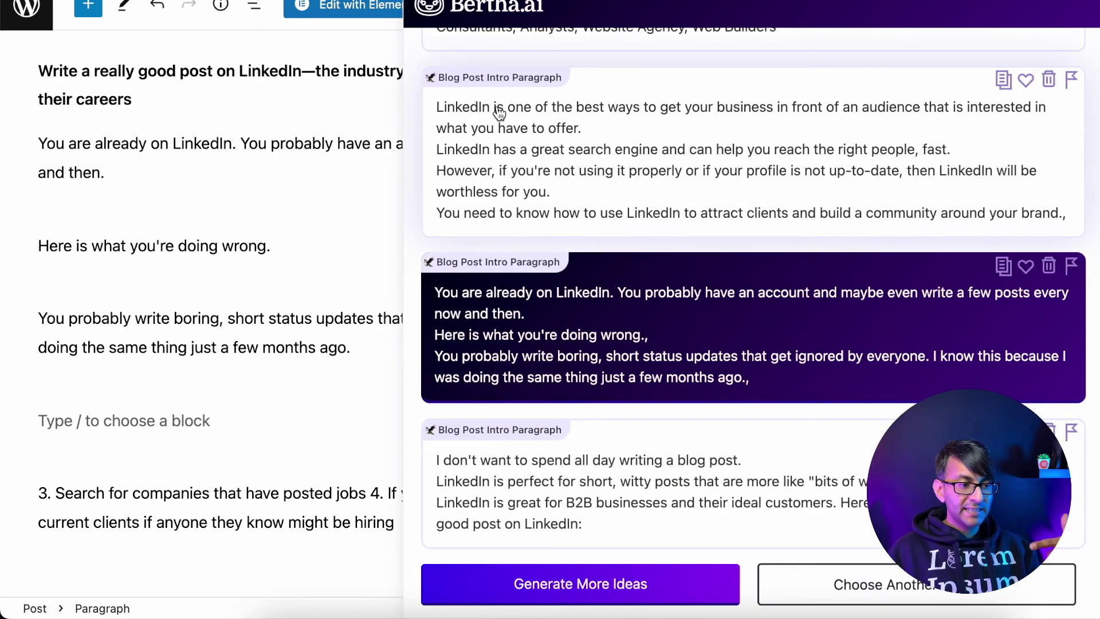
scroll(504, 109, "up", 6)
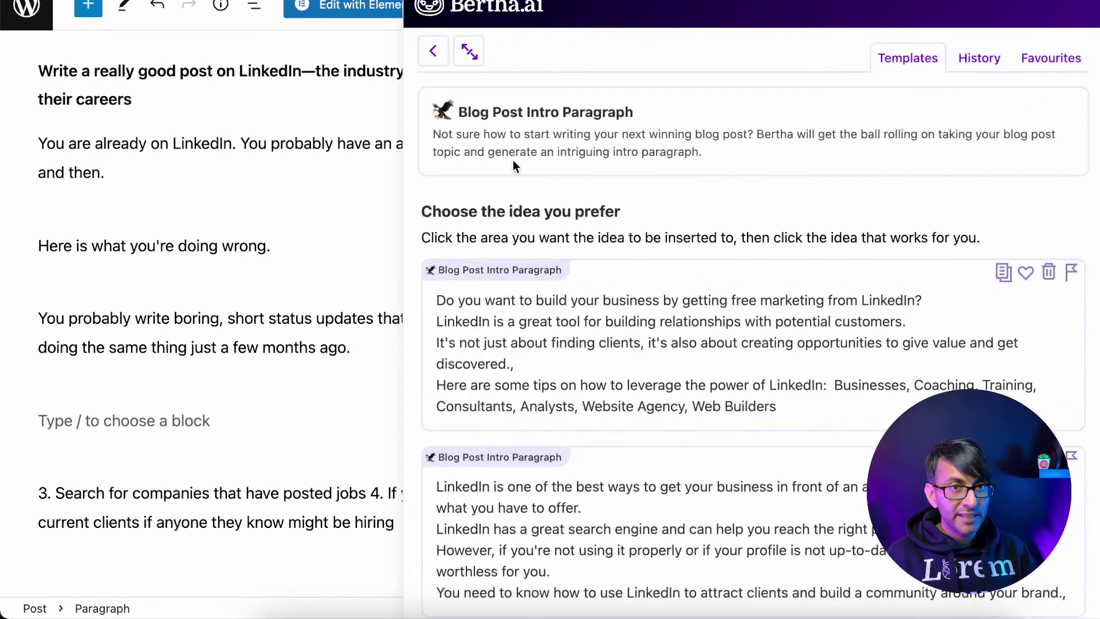
left_click(433, 51)
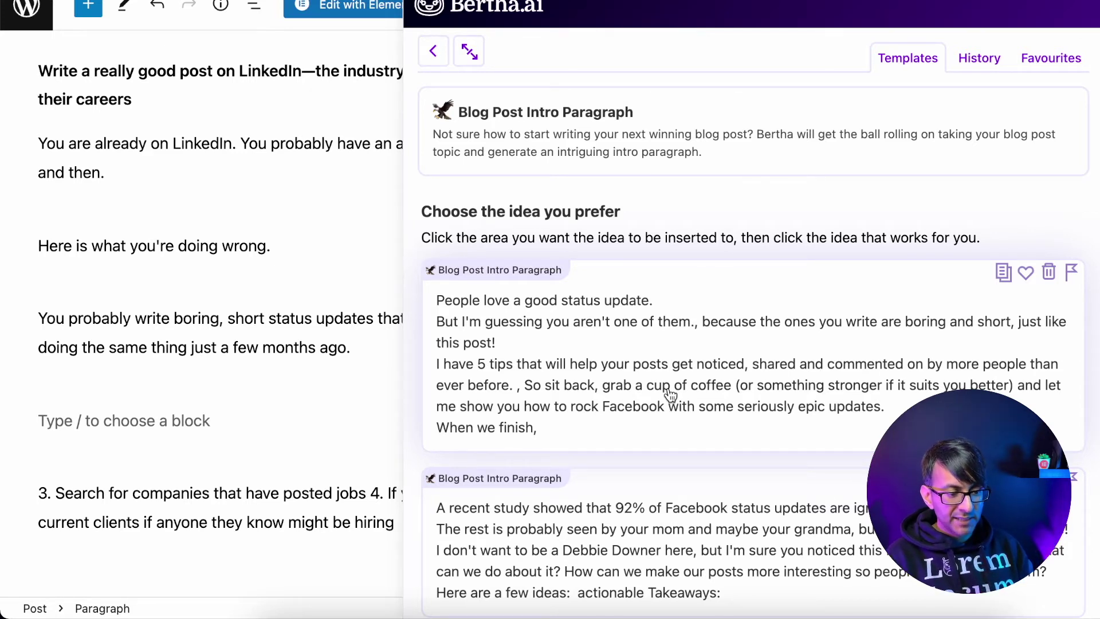
left_click(670, 394)
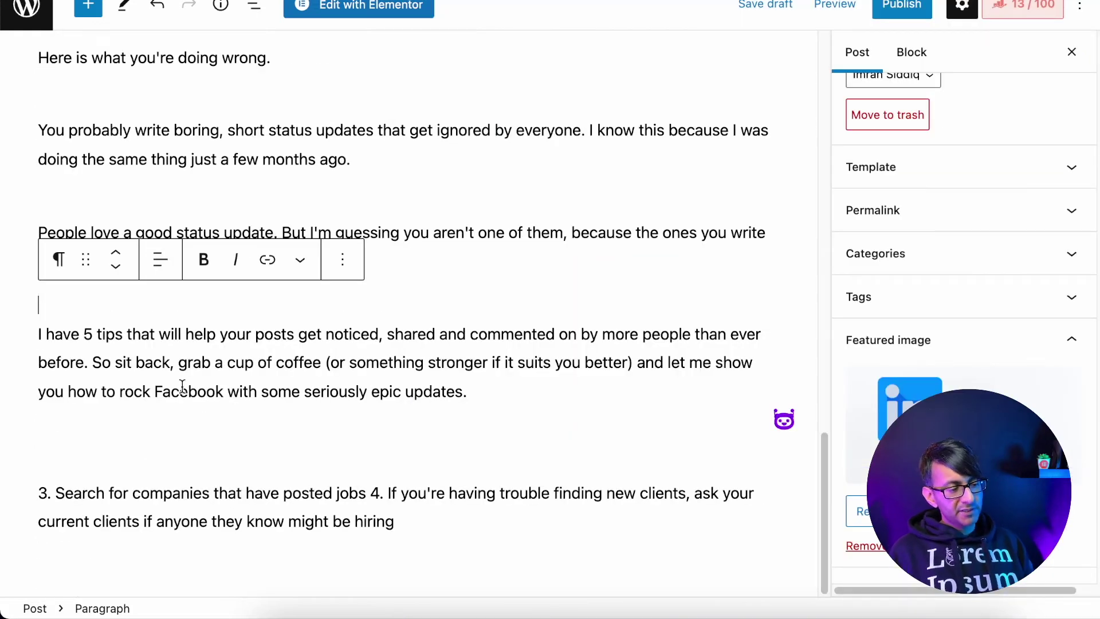
Replace "Facebook" with "LinkedIn" in the paragraph starting "I have 5 tips"
double_click(180, 391)
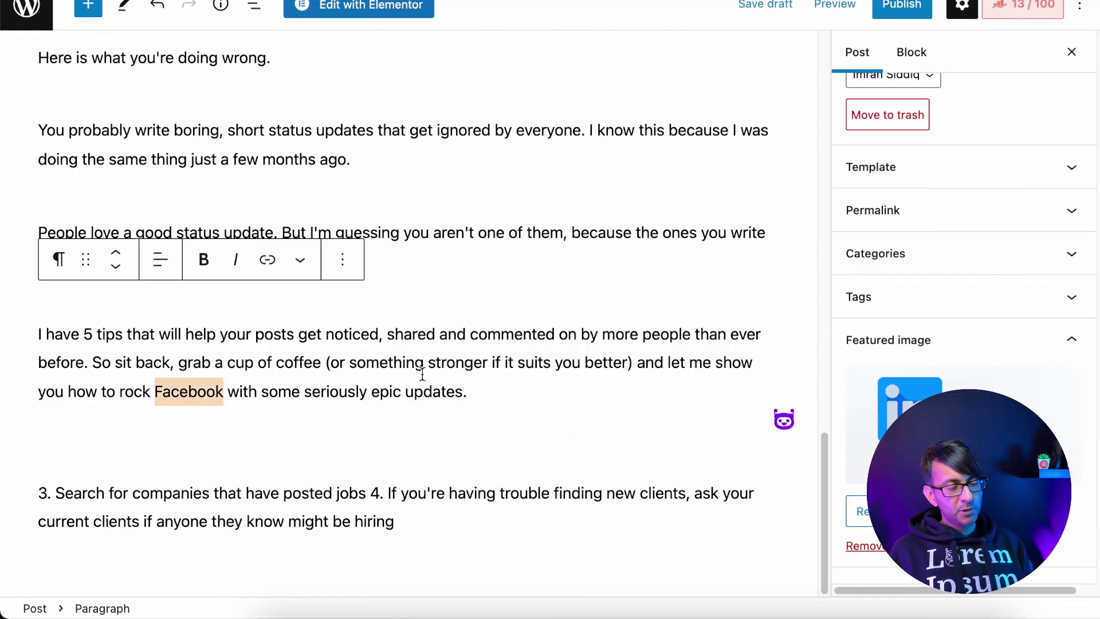
type("LinkedIN")
key("BackSpace")
key("BackSpace")
type("In")
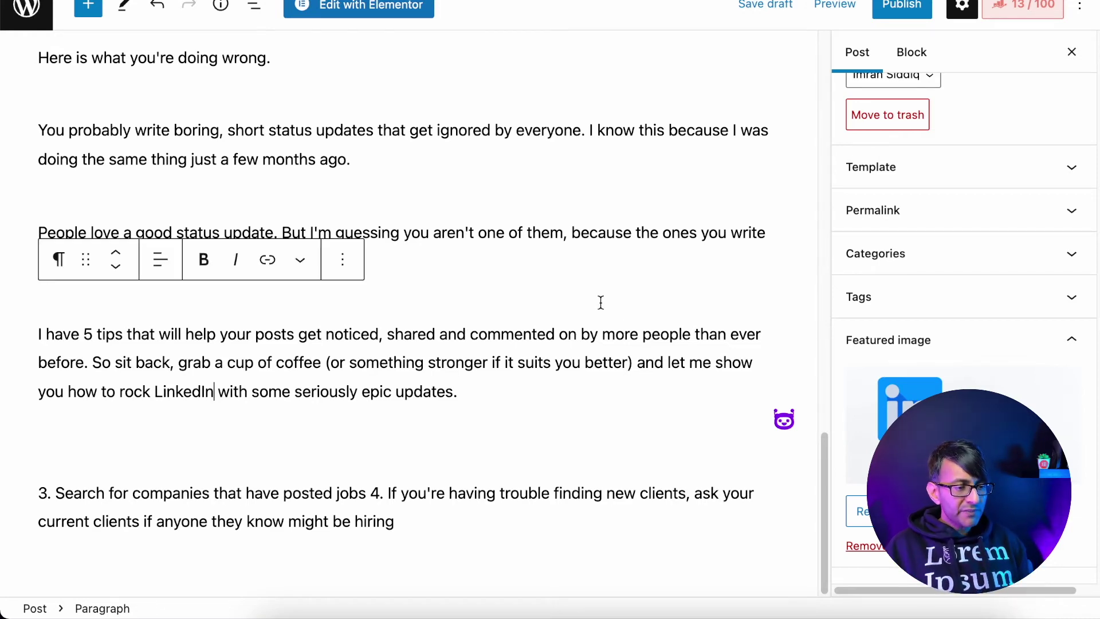
Copy "5 tips that will help your posts get noticed" and add an image of a smiling man at a laptop below that paragraph
scroll(593, 315, "up", 10)
scroll(593, 321, "down", 6)
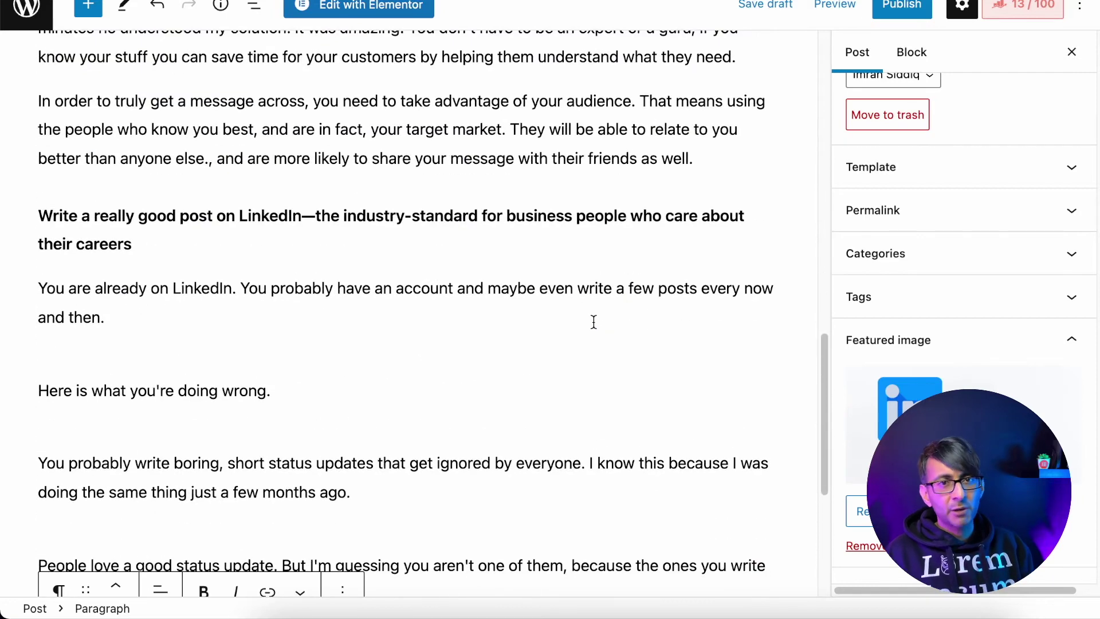
scroll(593, 322, "down", 6)
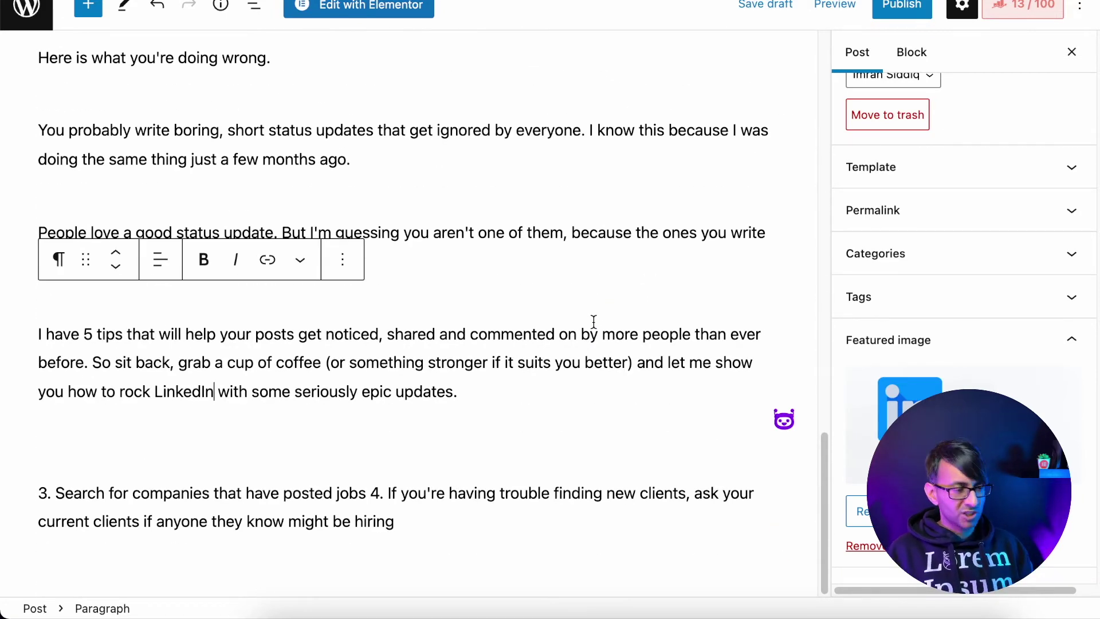
left_click_drag(84, 333, 383, 336)
key("super+c")
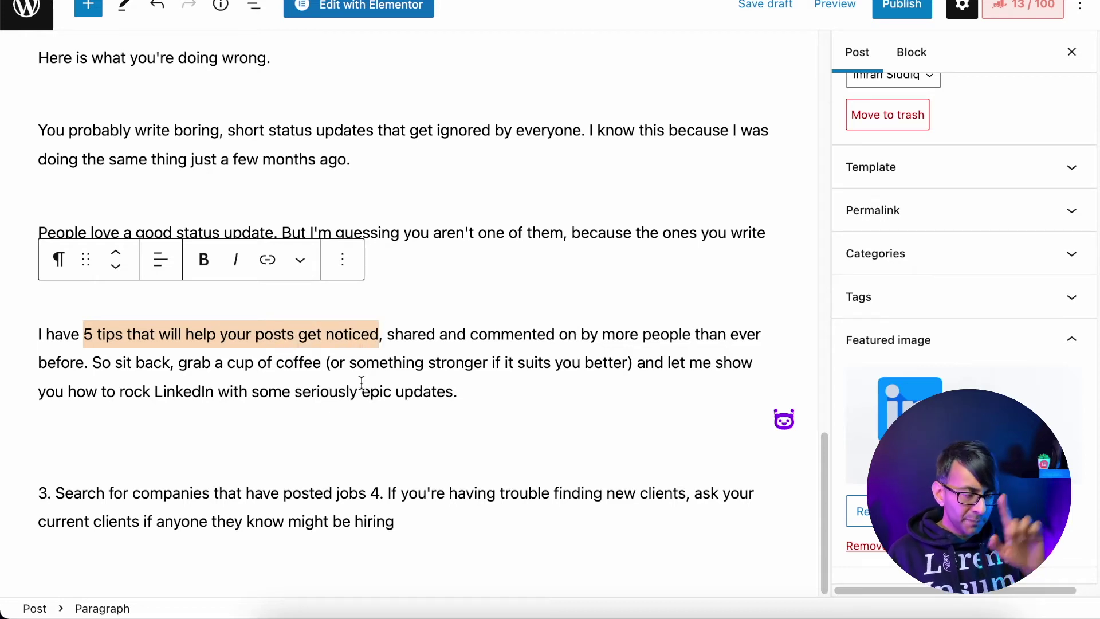
left_click(309, 444)
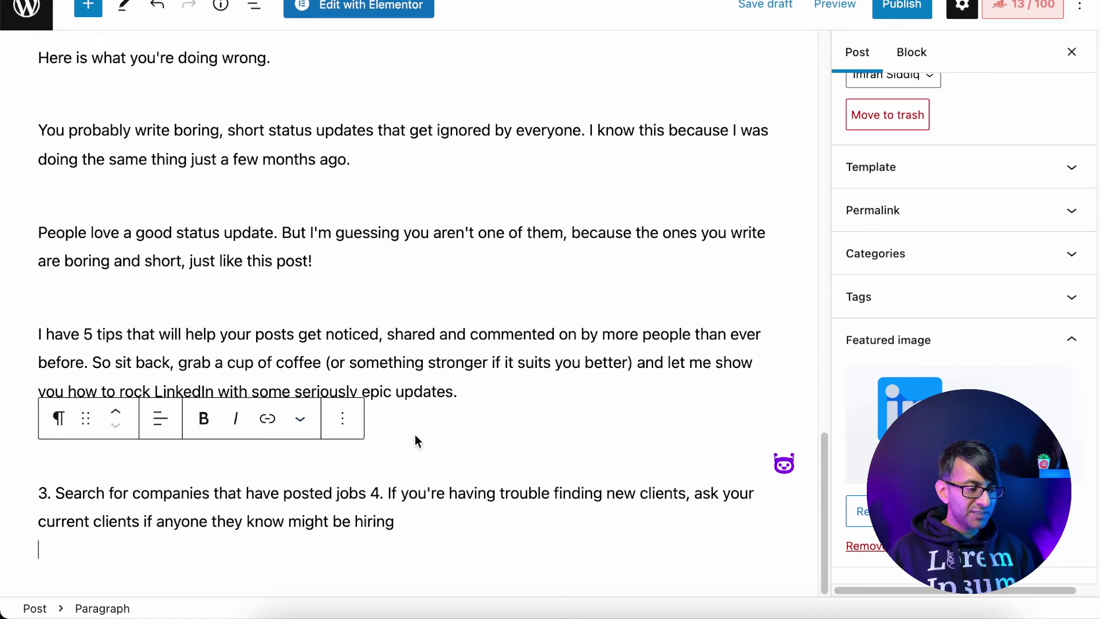
left_click(412, 439)
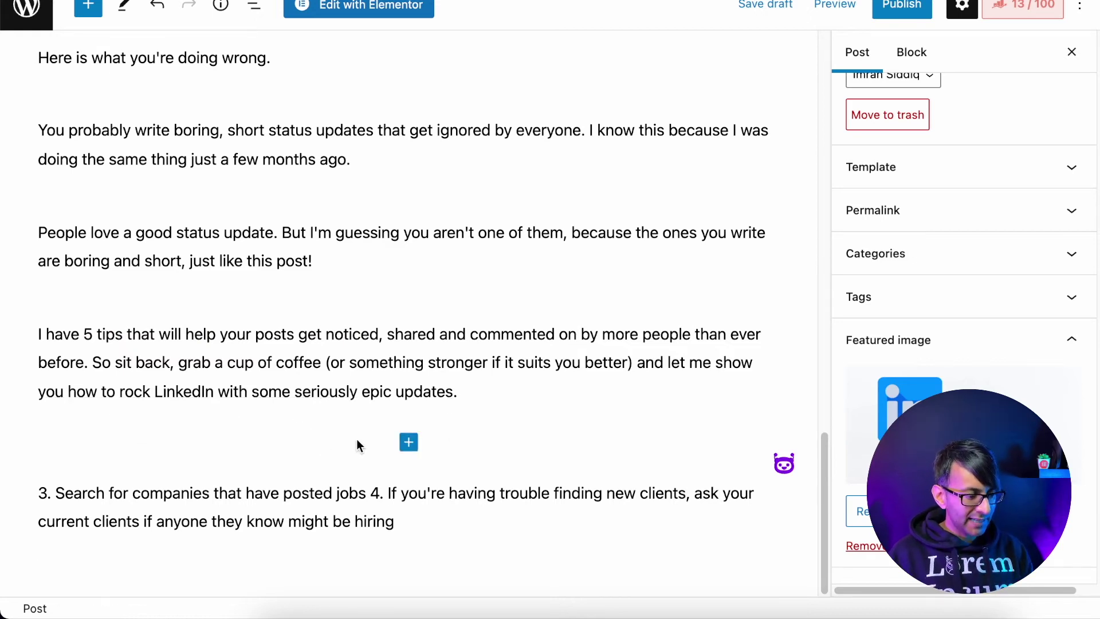
left_click(408, 441)
left_click(408, 252)
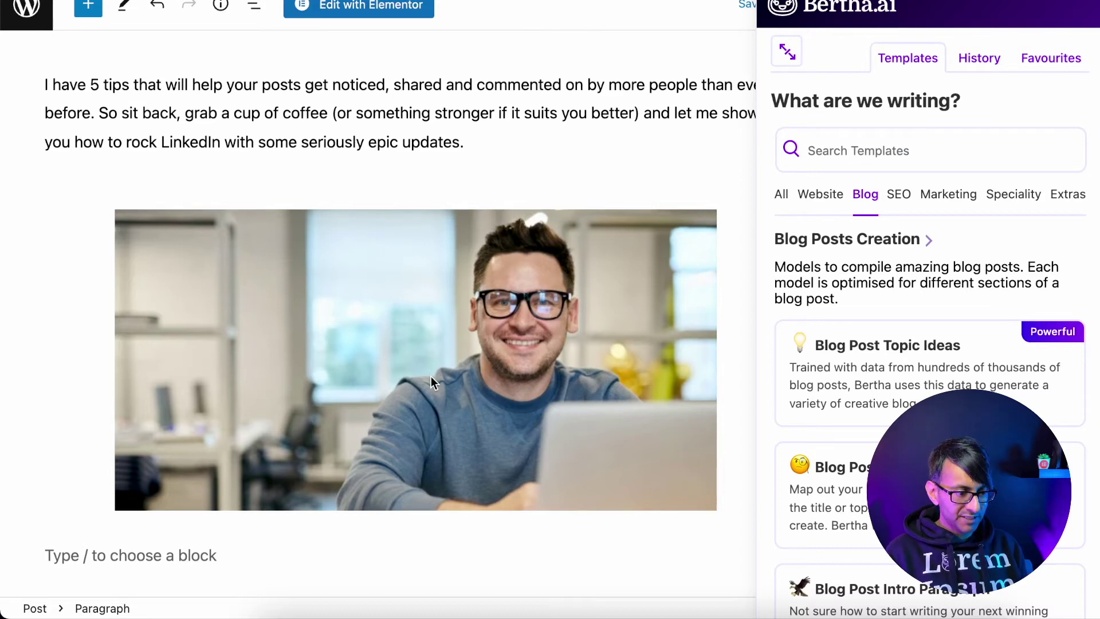
Generate Blog Post Outline ideas from the copied "5 tips that will help your posts get noticed" and insert the "Write a catchy title" outline below the image
scroll(430, 376, "down", 3)
scroll(928, 481, "down", 1)
scroll(928, 481, "down", 1)
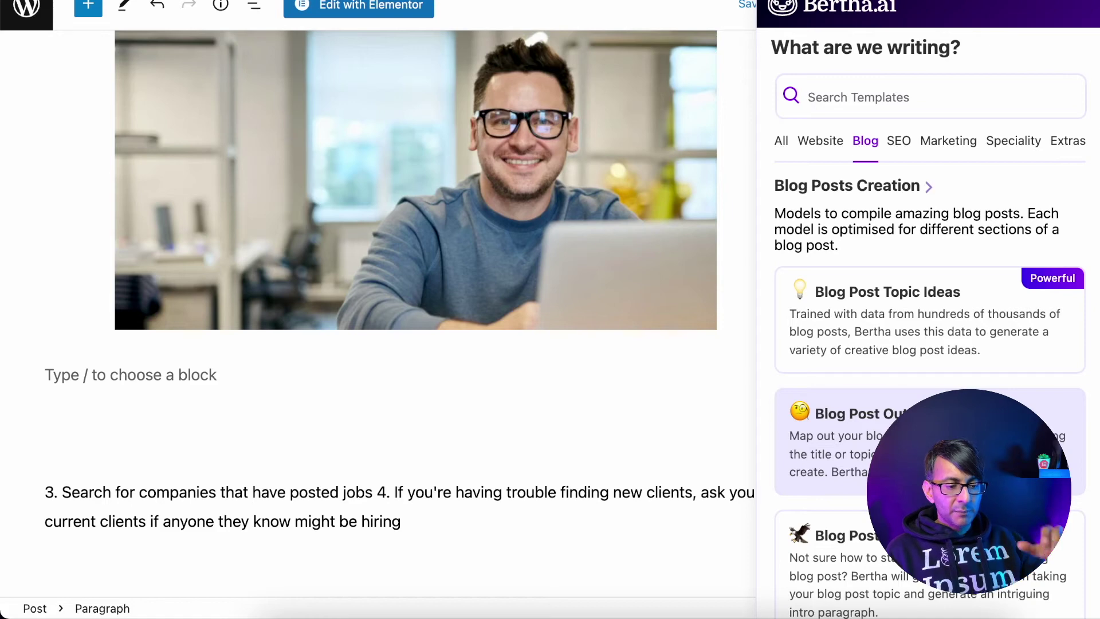
left_click(888, 417)
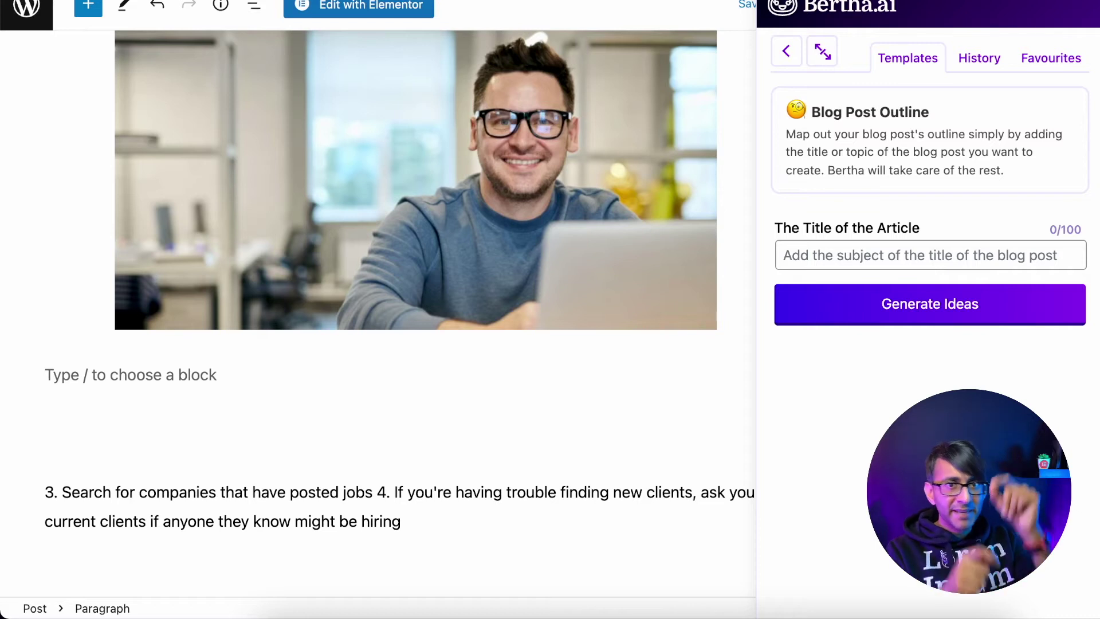
left_click(908, 252)
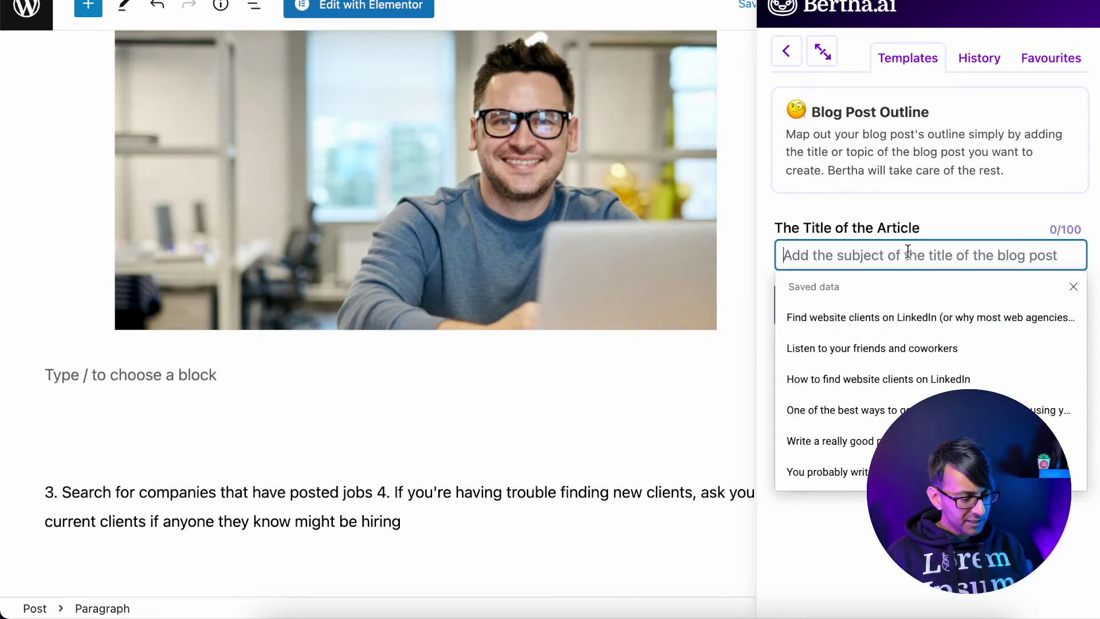
key("super+v")
left_click(955, 314)
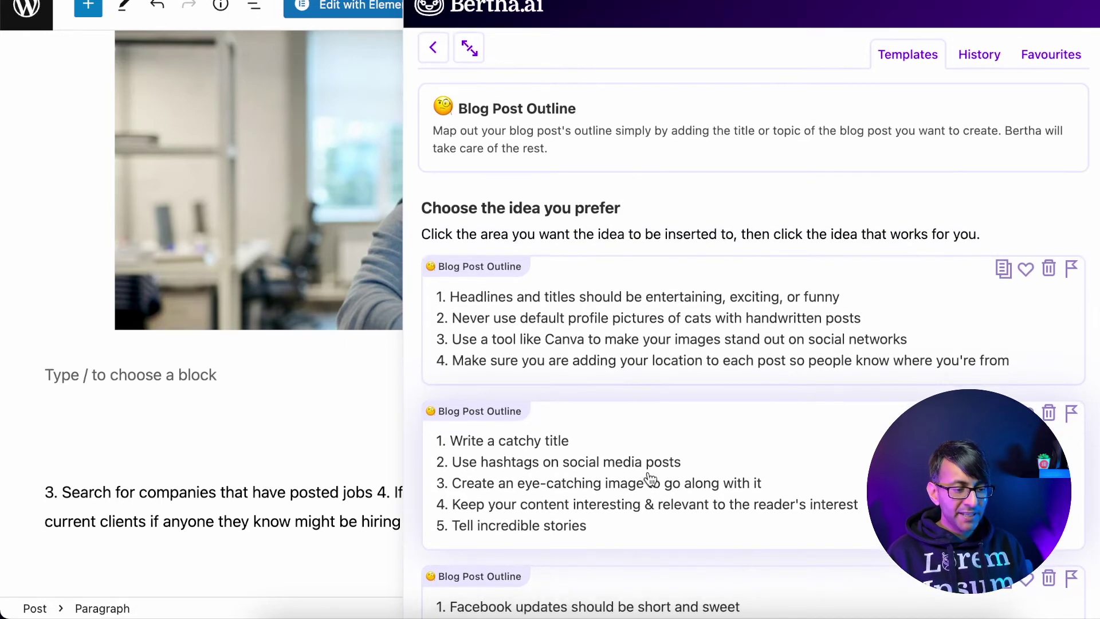
scroll(645, 462, "down", 1)
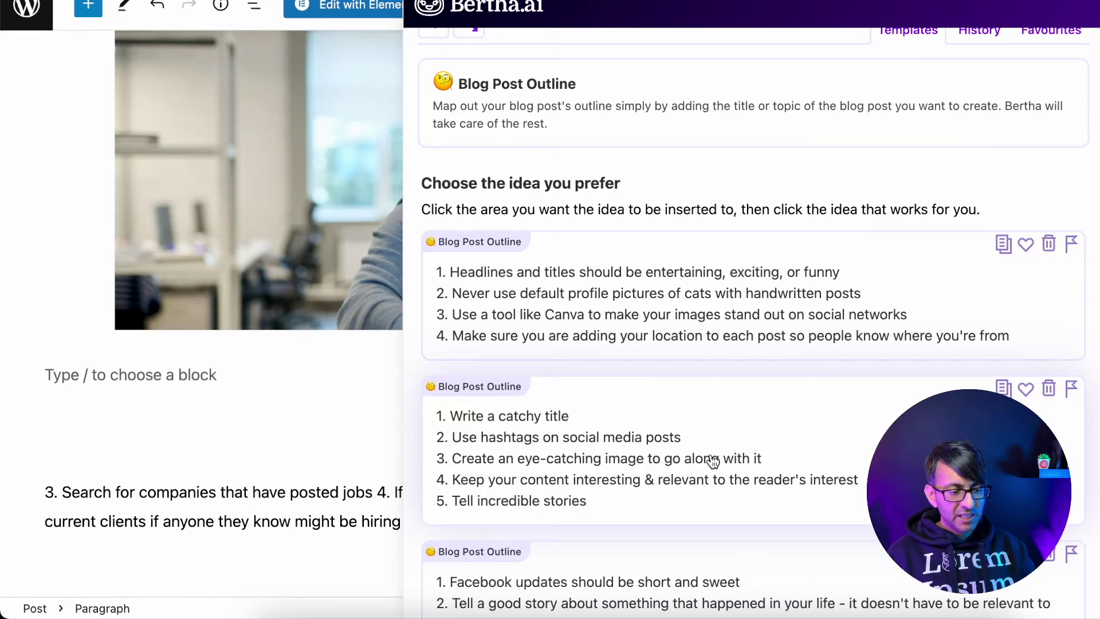
left_click(676, 477)
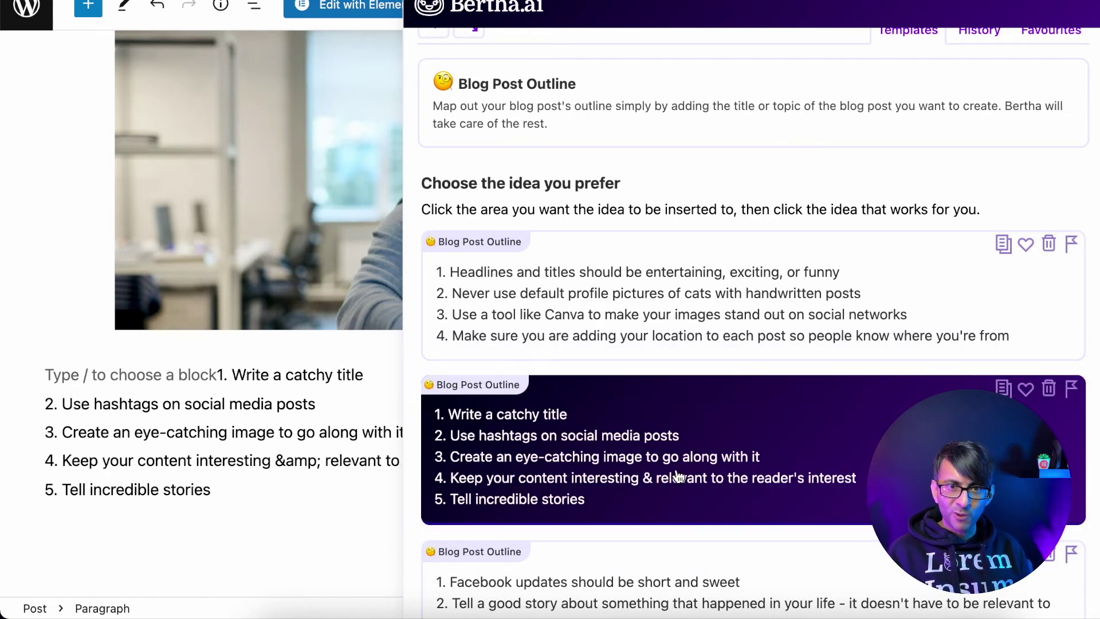
scroll(613, 424, "down", 3)
scroll(619, 424, "down", 2)
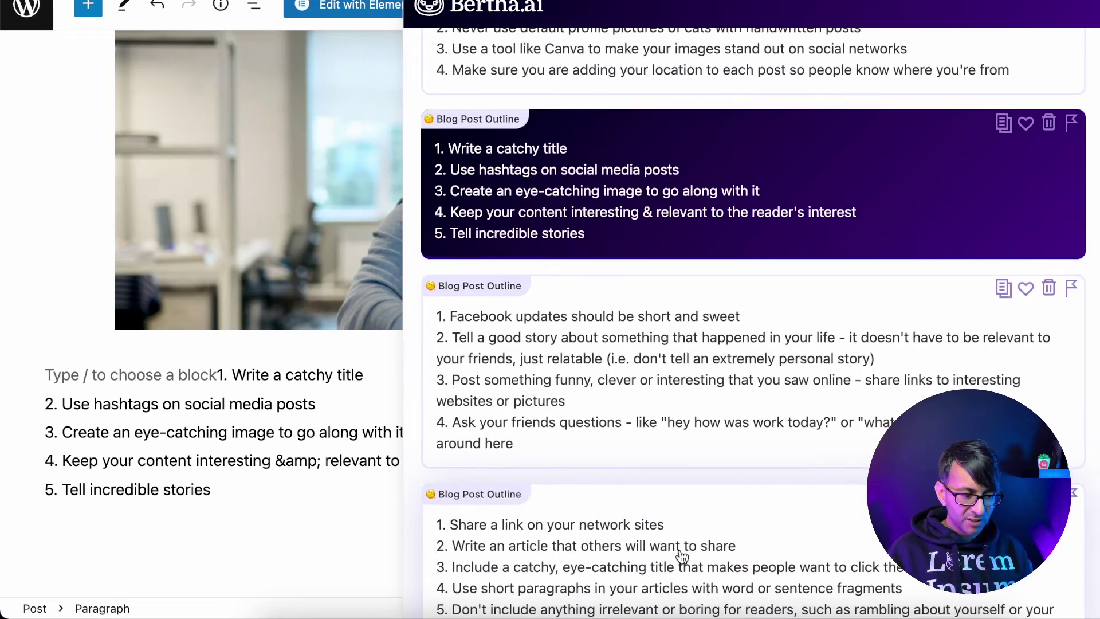
Mark the first three generated Blog Post Outline ideas as favourites, including the "Write a catchy title" outline
scroll(682, 553, "down", 1)
scroll(685, 557, "up", 5)
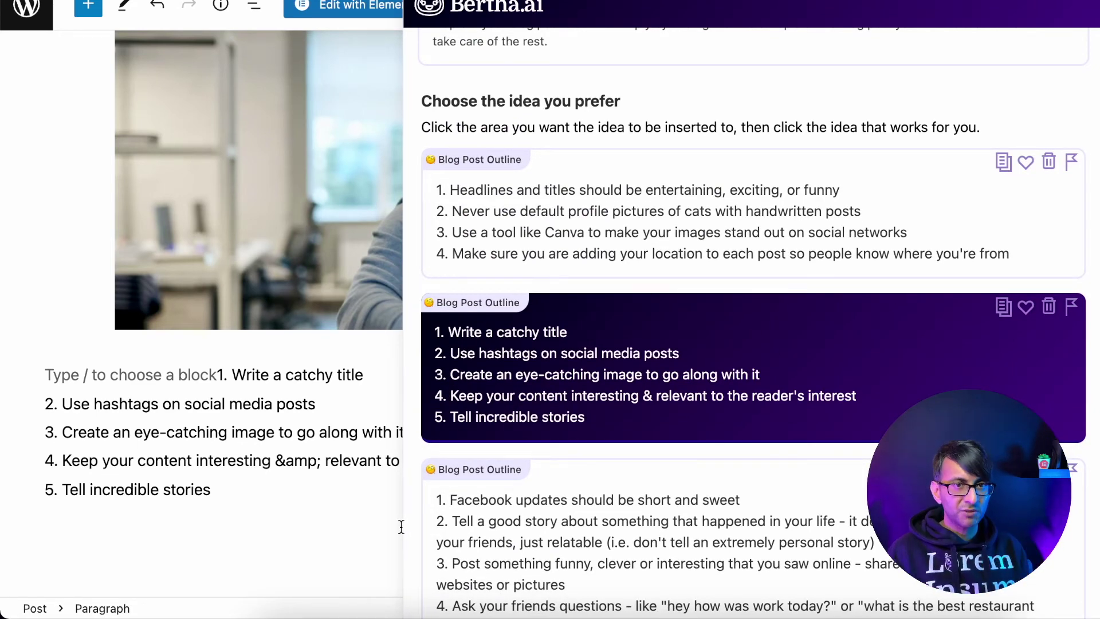
left_click(1025, 307)
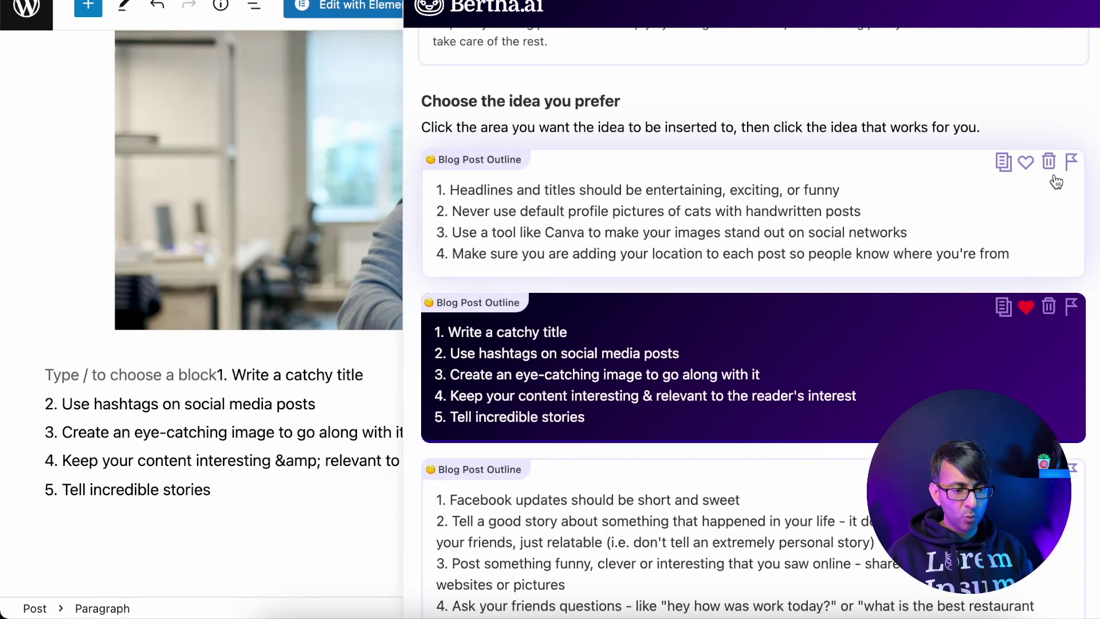
left_click(1025, 162)
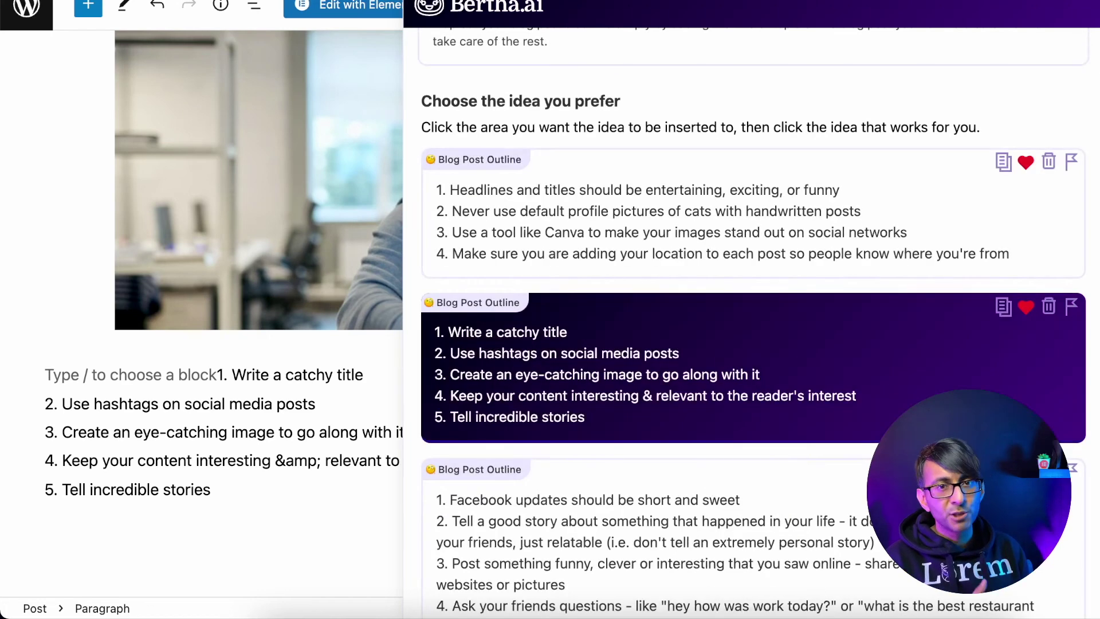
scroll(954, 365, "up", 3)
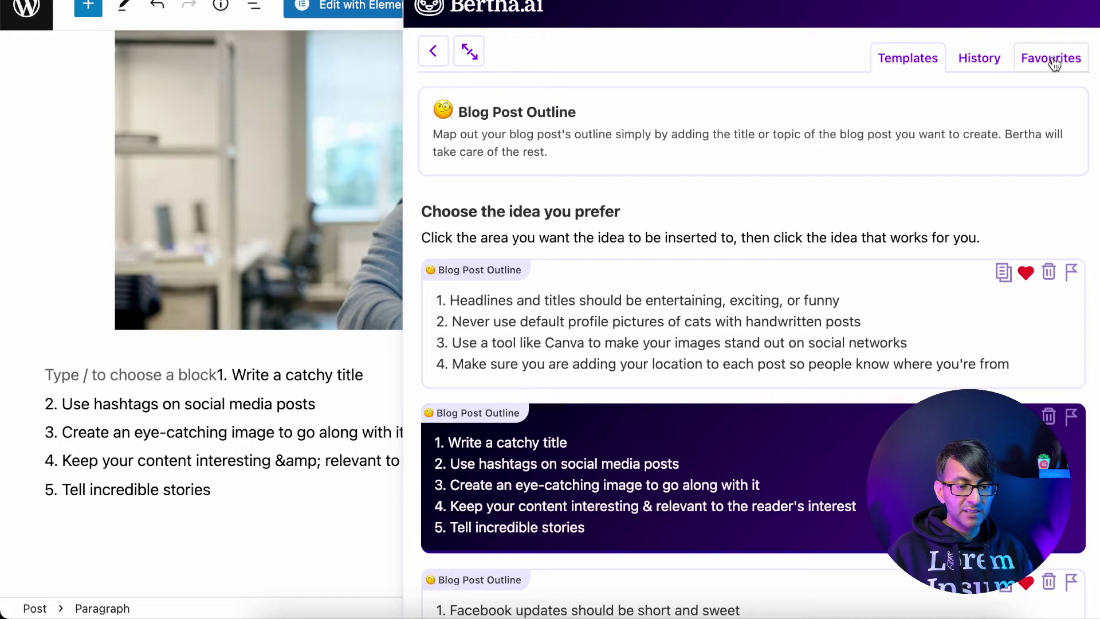
Review the saved favourite ideas in Bertha and return to the post editor
left_click(1054, 63)
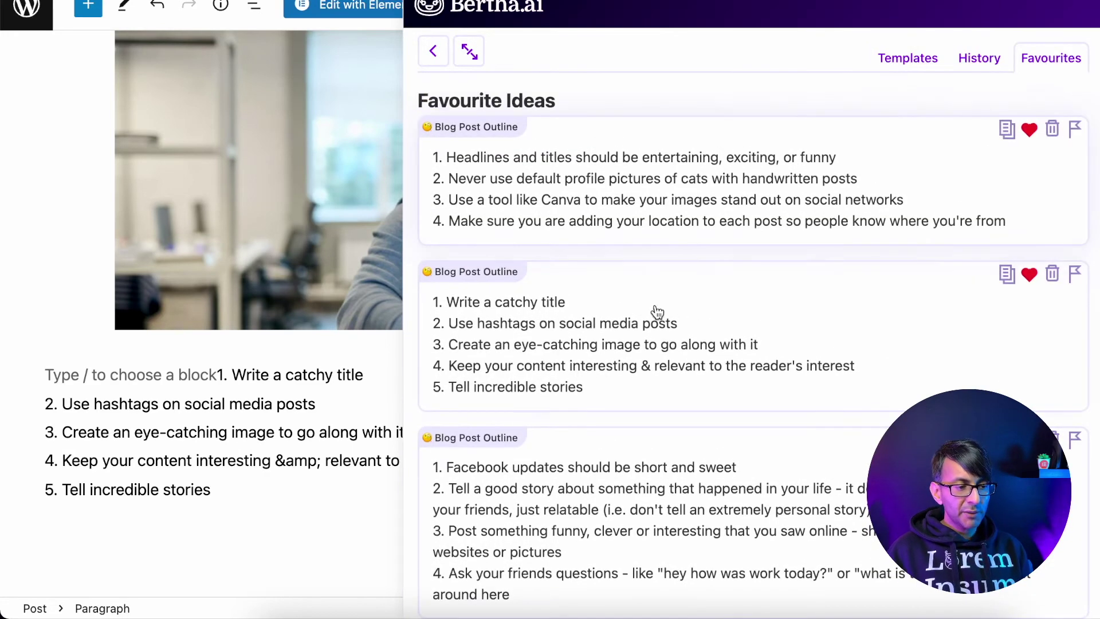
scroll(696, 412, "down", 5)
scroll(696, 411, "up", 5)
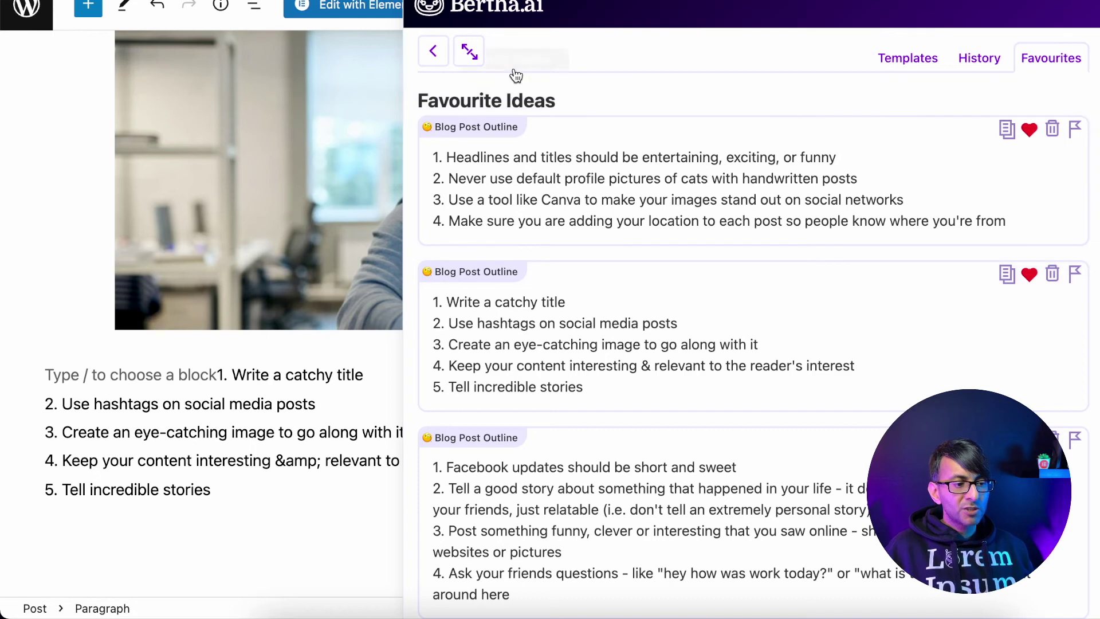
left_click(1092, 3)
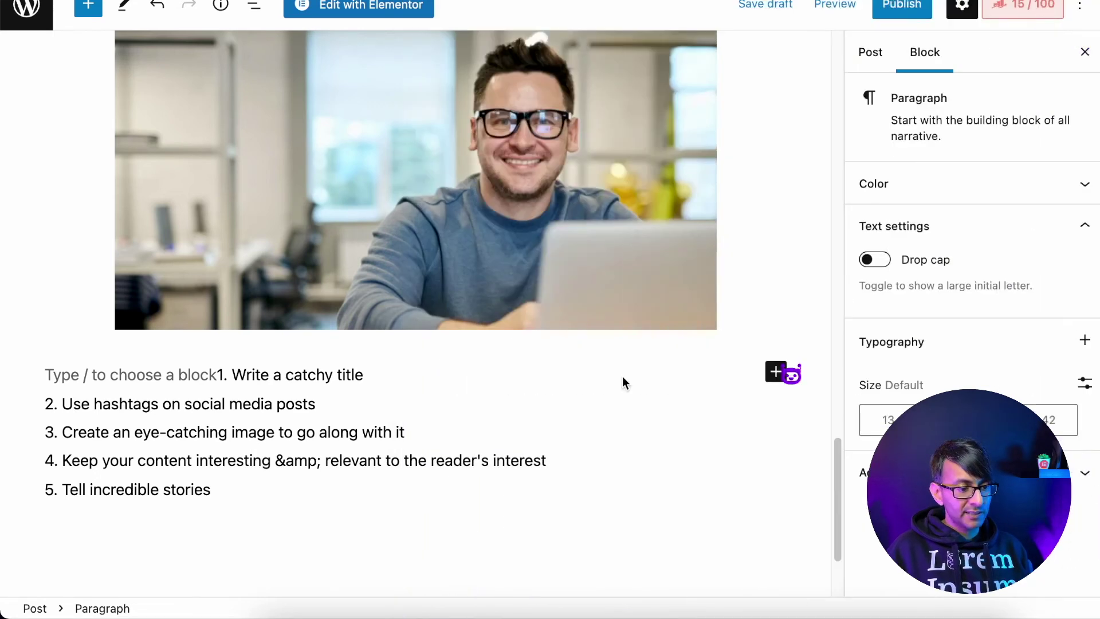
Copy "Write a catchy title" from the first list item and add an empty paragraph between items 1 and 2
left_click(543, 455)
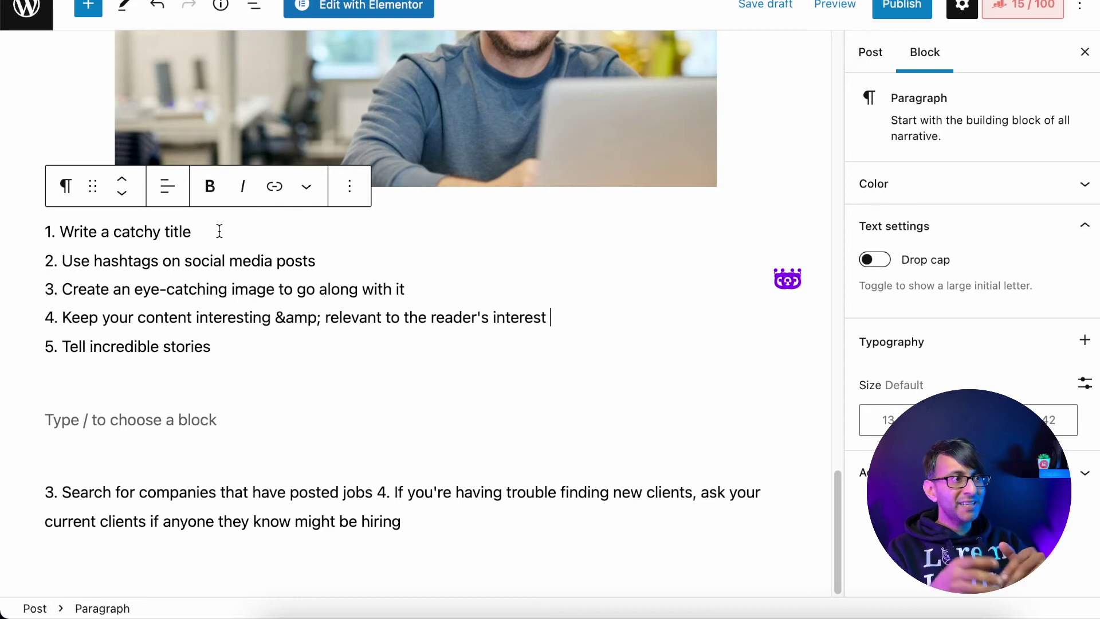
left_click(219, 230)
left_click_drag(220, 231, 60, 230)
key("super+c")
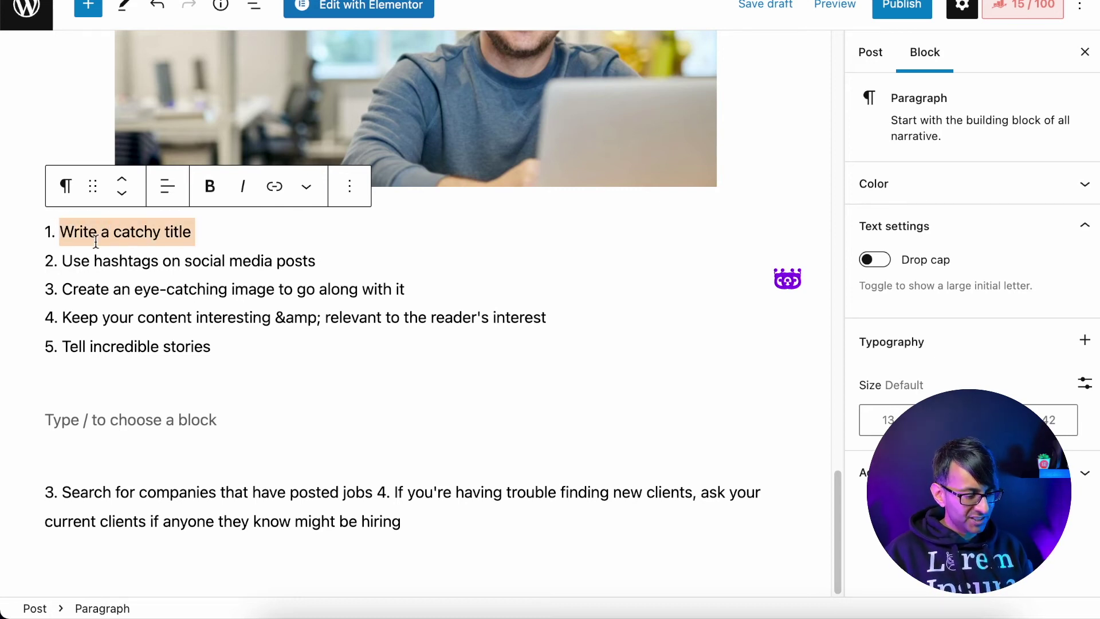
left_click(226, 236)
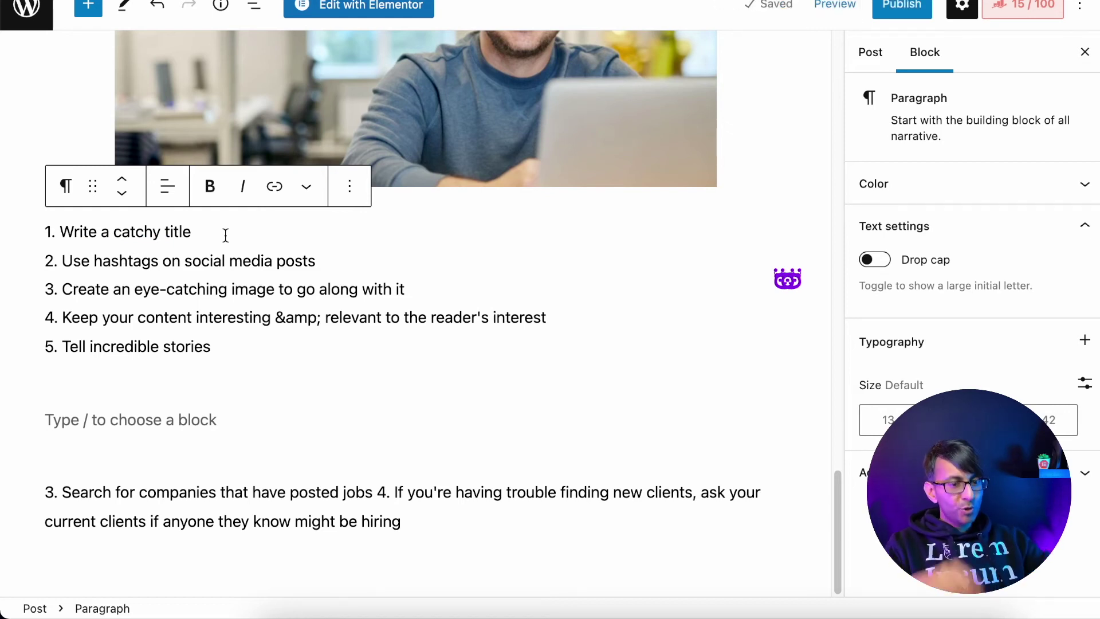
key("Return")
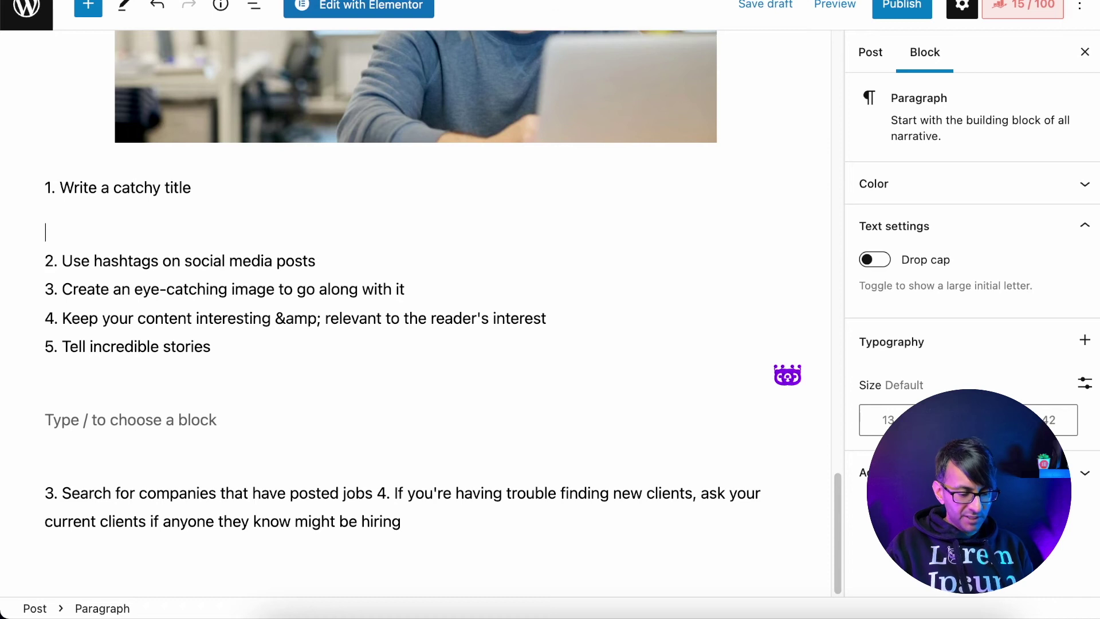
key("Return")
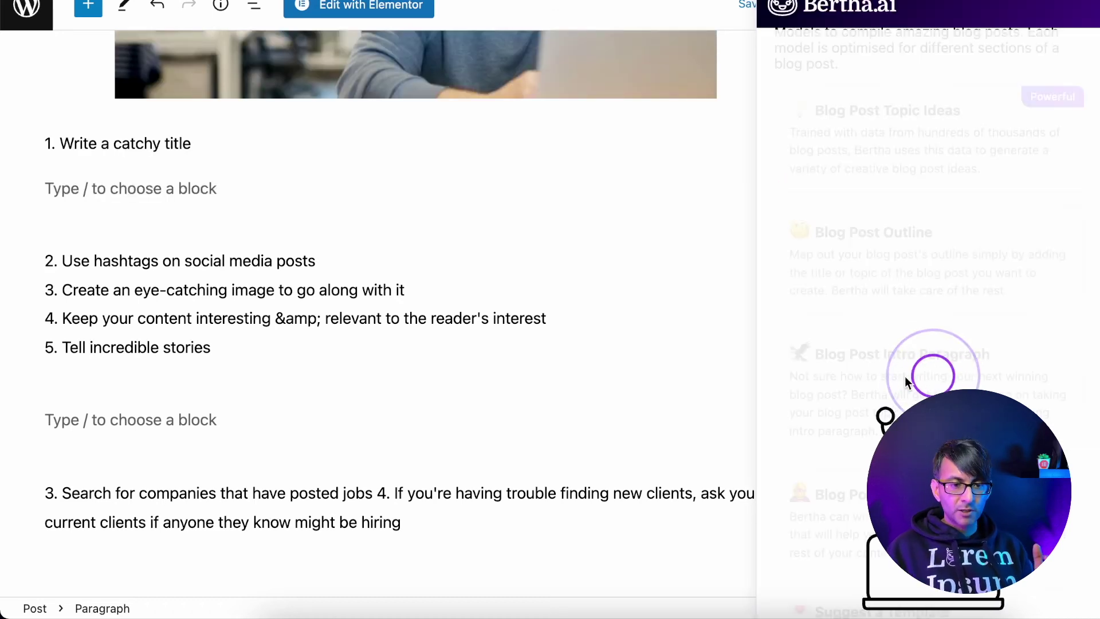
Generate Blog Post Intro Paragraph ideas from the copied "Write a catchy title" and insert the "If you can write, I can make you rich" idea
left_click(905, 377)
left_click(913, 402)
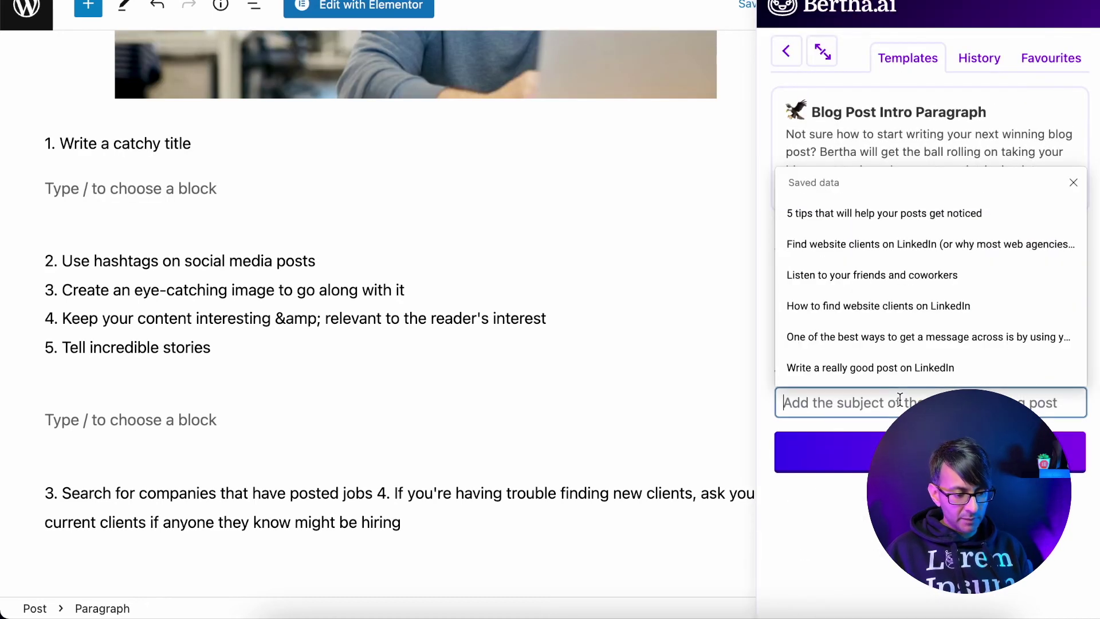
key("super+v")
key("Return")
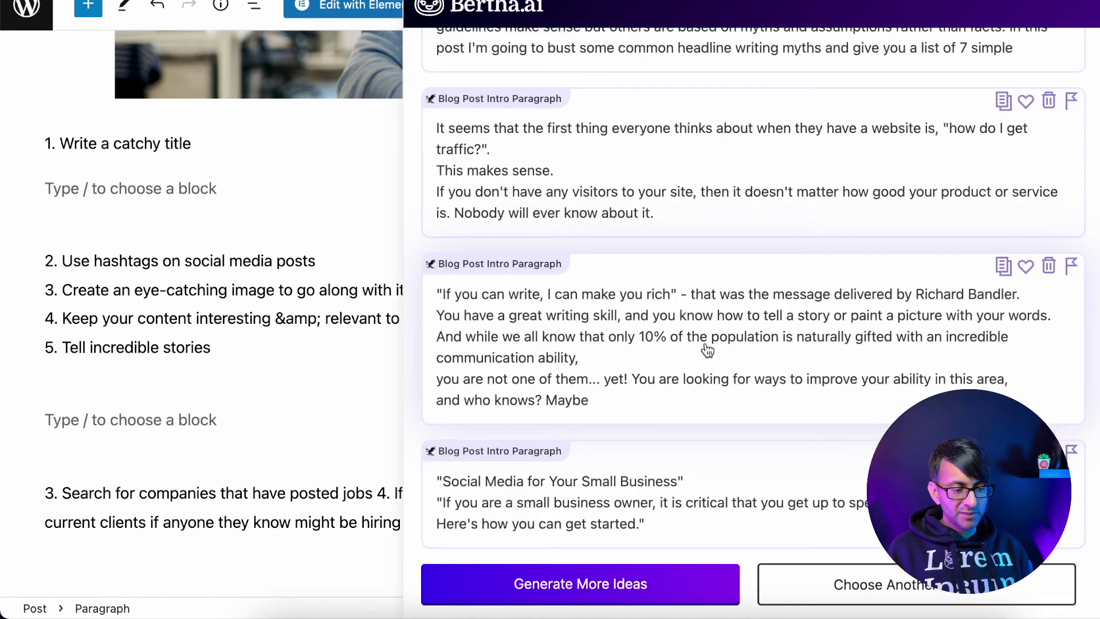
left_click(706, 353)
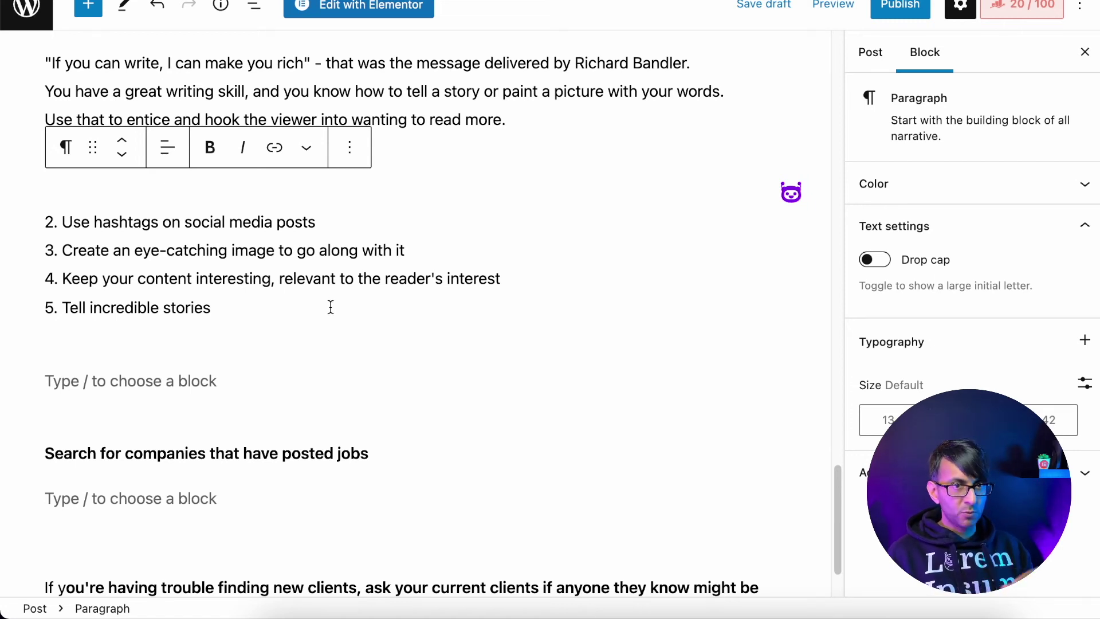
Copy the bold line "Search for companies that have posted jobs" and place the cursor in the empty paragraph below it
left_click(296, 393)
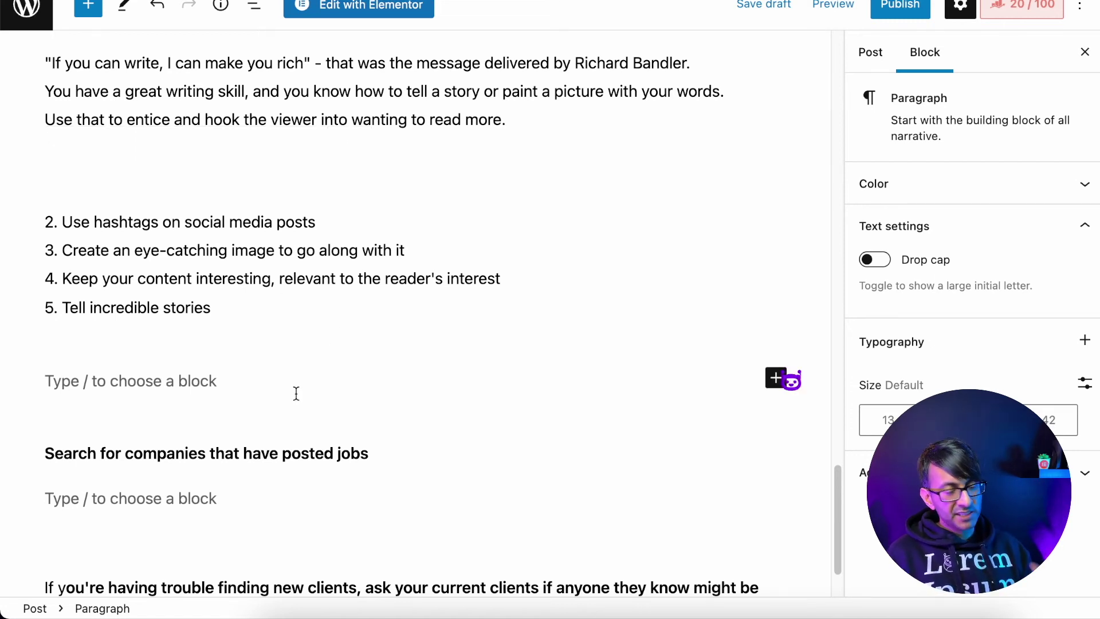
scroll(609, 386, "up", 3)
scroll(605, 390, "down", 5)
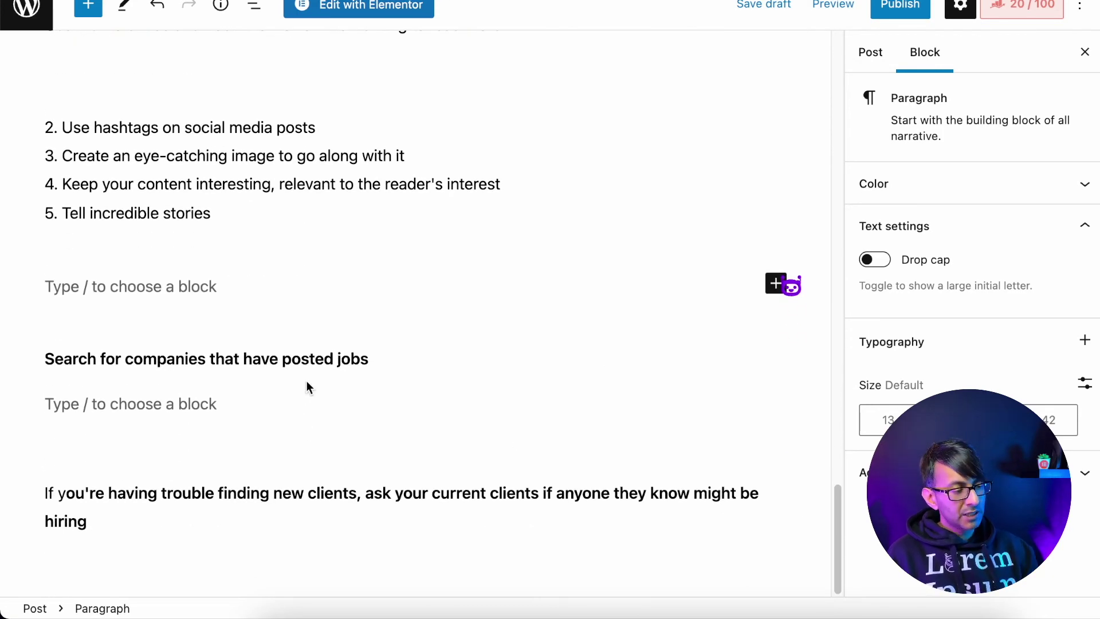
mouse_move(309, 476)
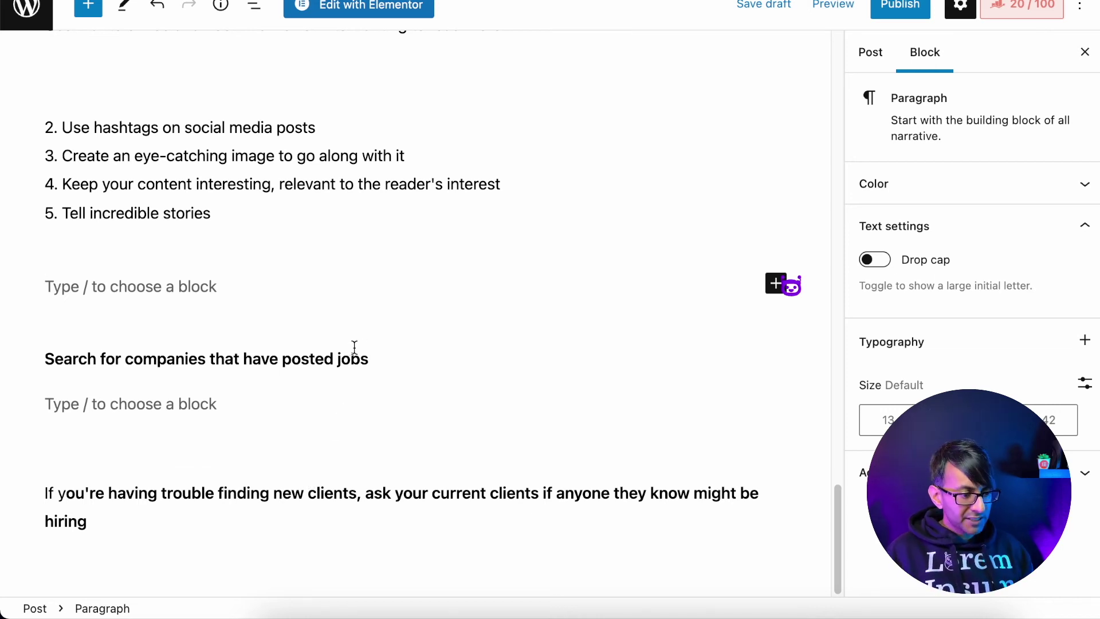
triple_click(381, 364)
key("ctrl+c")
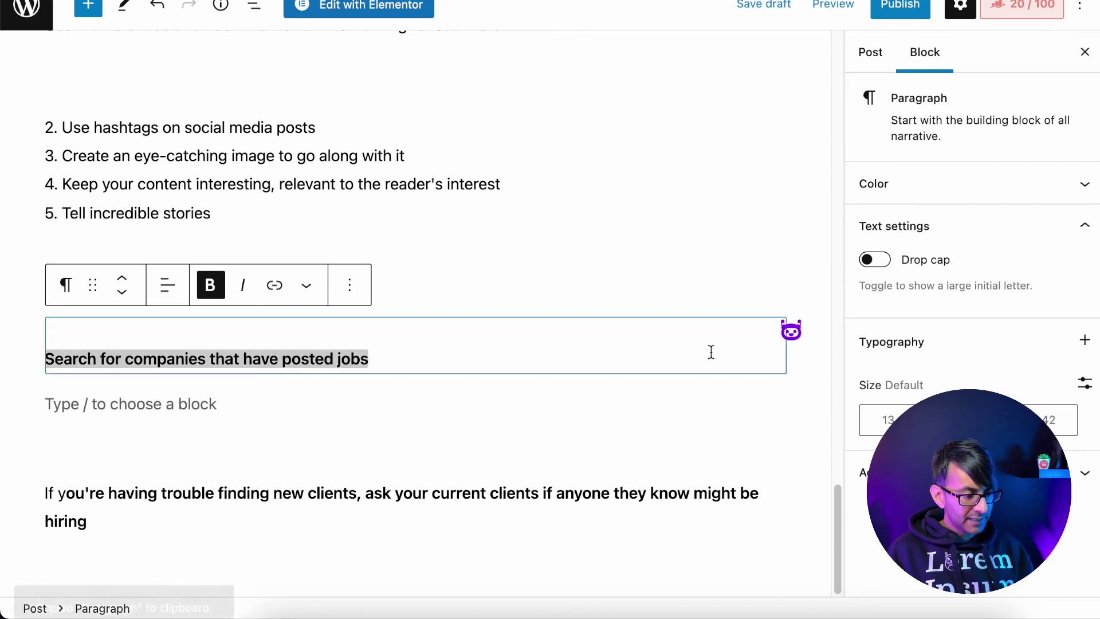
left_click(256, 400)
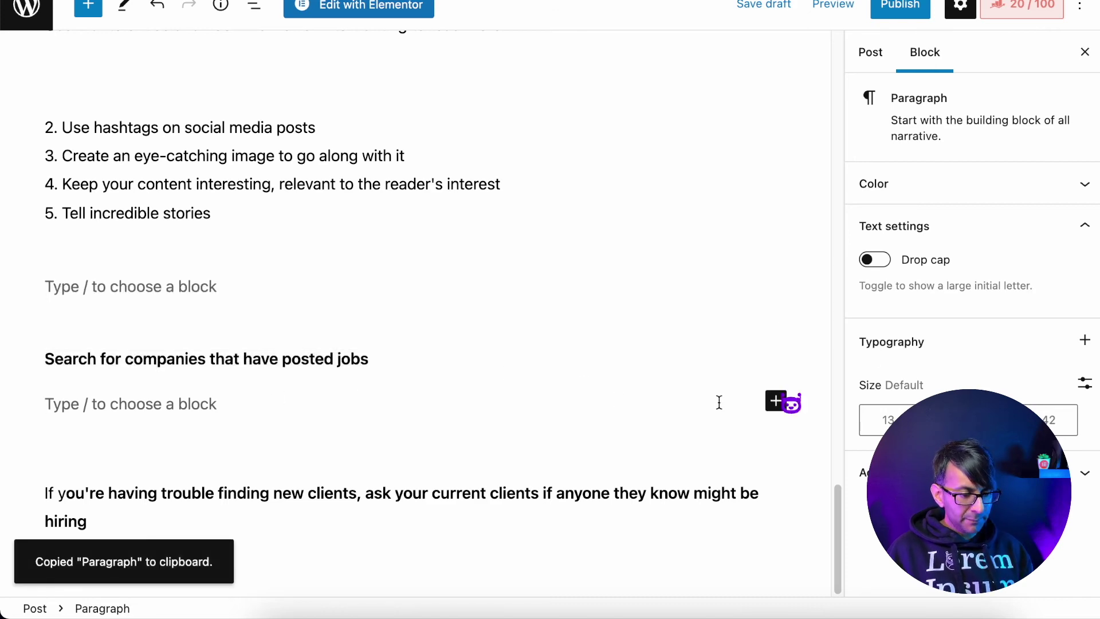
Generate two rounds of Blog Post Intro Paragraph ideas from the copied line and insert "Businesses of all sizes need to hire people" below it
left_click(790, 403)
scroll(586, 179, "up", 6)
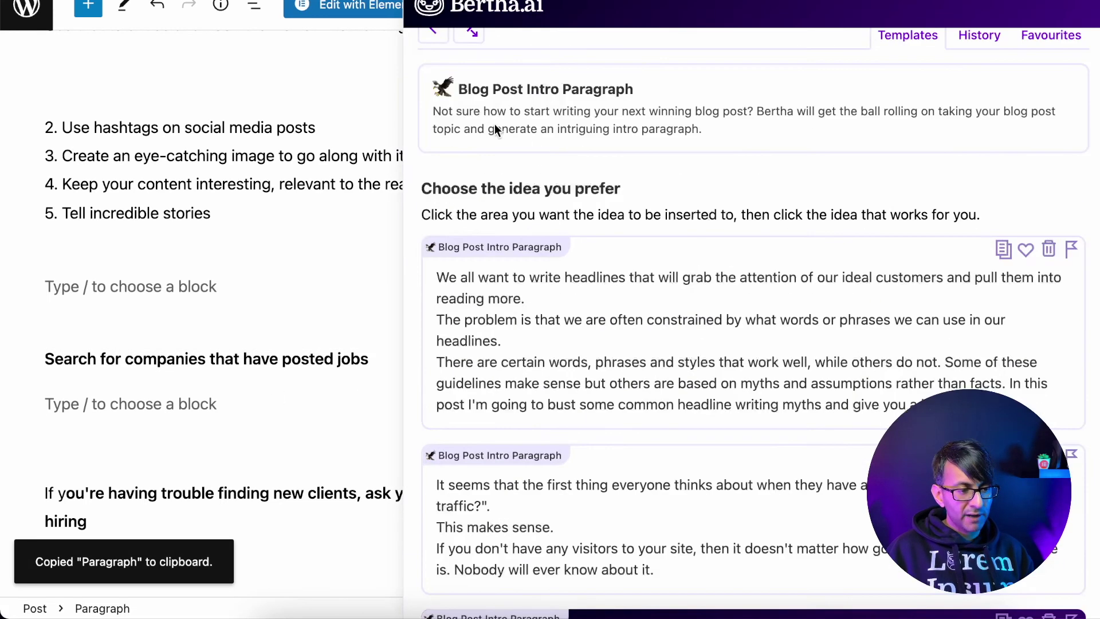
scroll(746, 475, "down", 10)
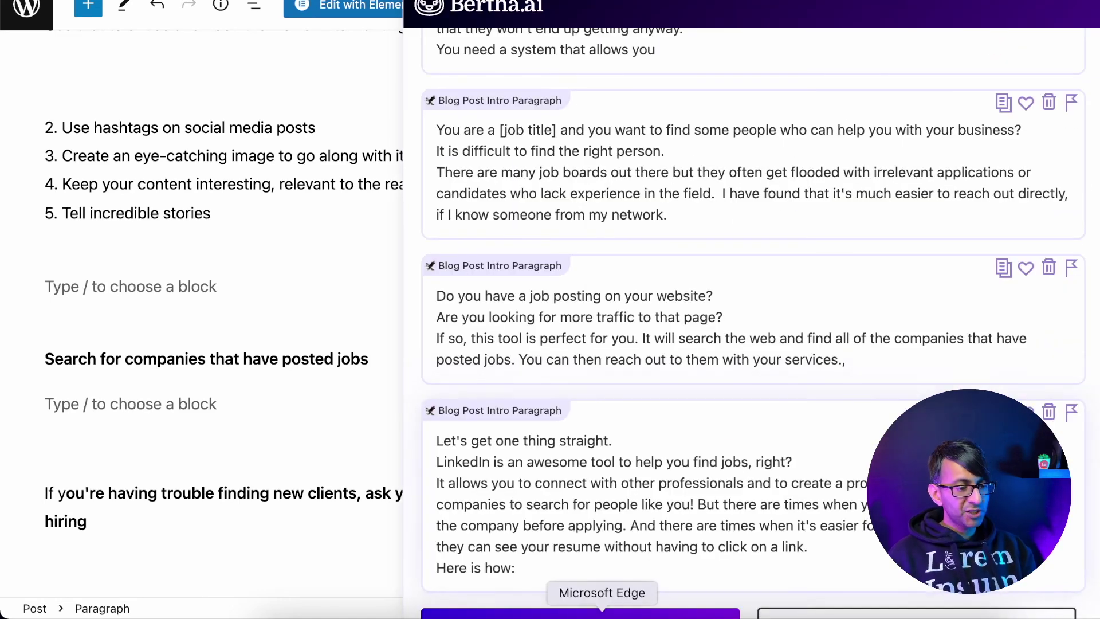
scroll(645, 579, "down", 2)
left_click(645, 584)
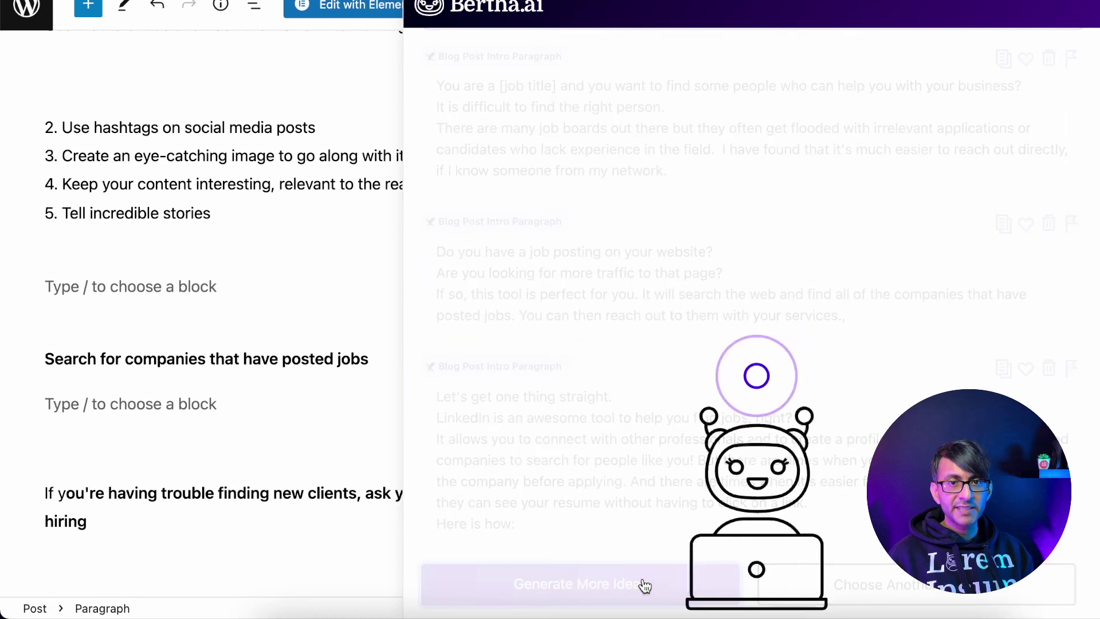
left_click(729, 365)
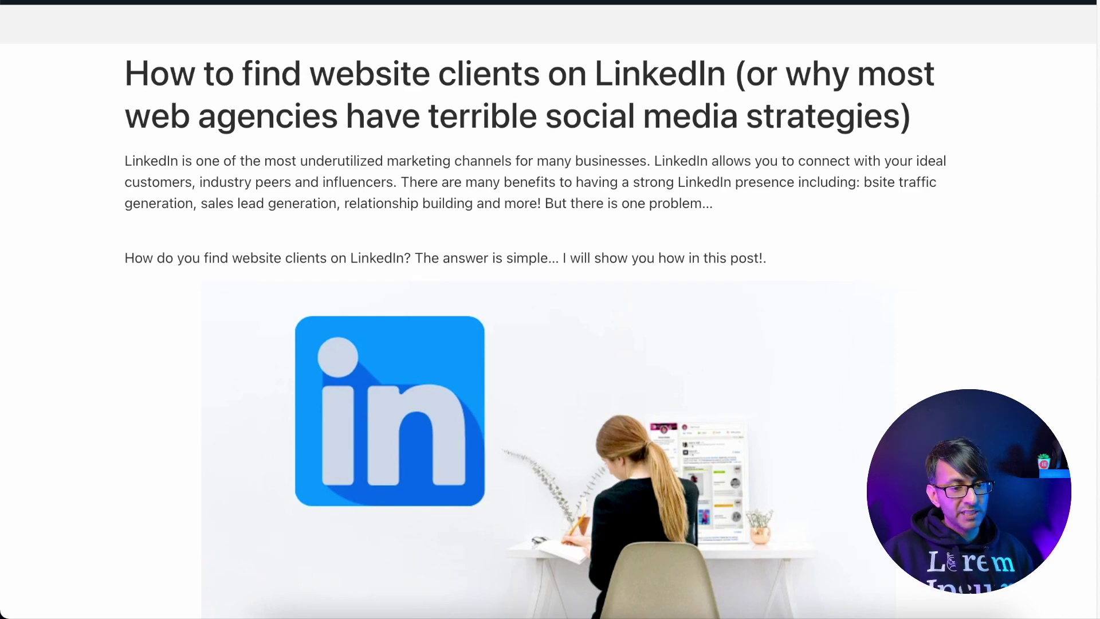
Review the finished post's front-end page from the title through to the comment form and back up
scroll(550, 332, "down", 3)
scroll(550, 332, "down", 4)
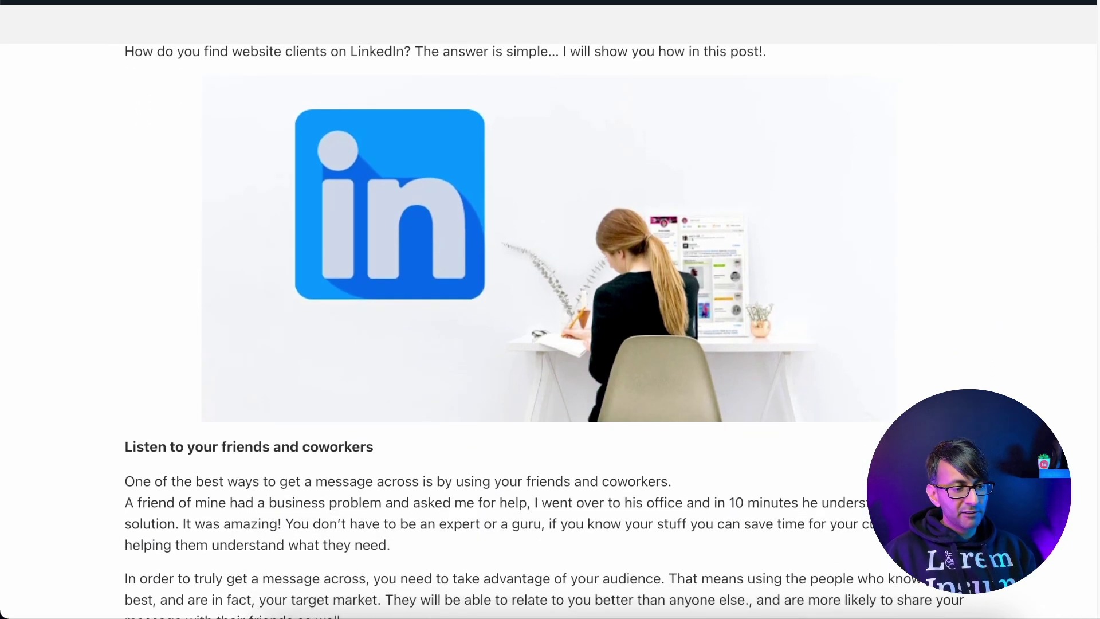
scroll(550, 332, "down", 20)
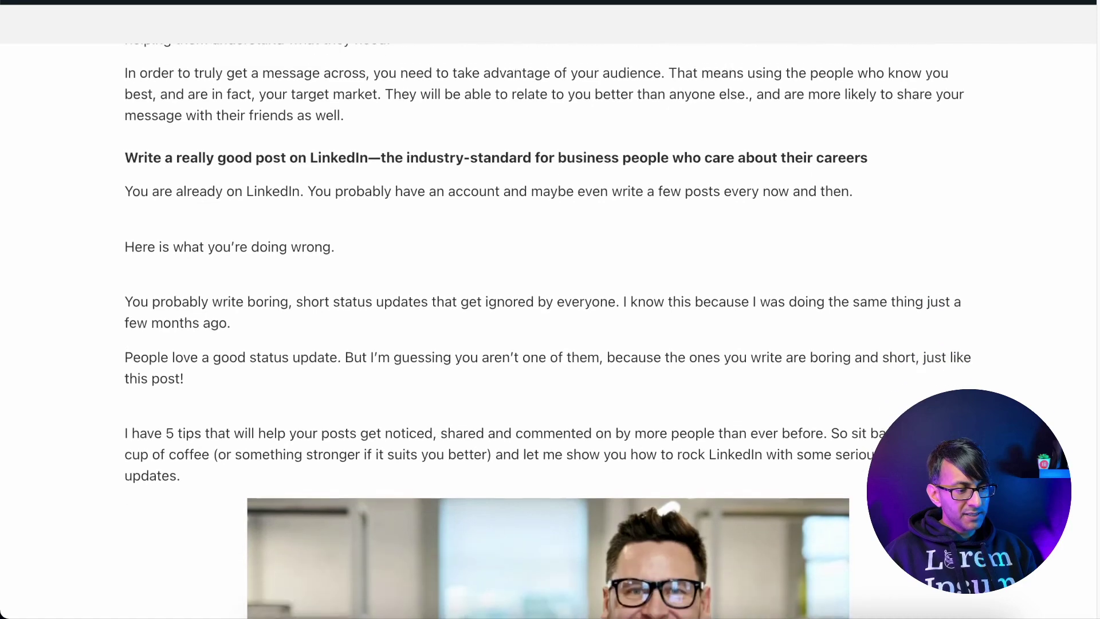
scroll(550, 332, "down", 17)
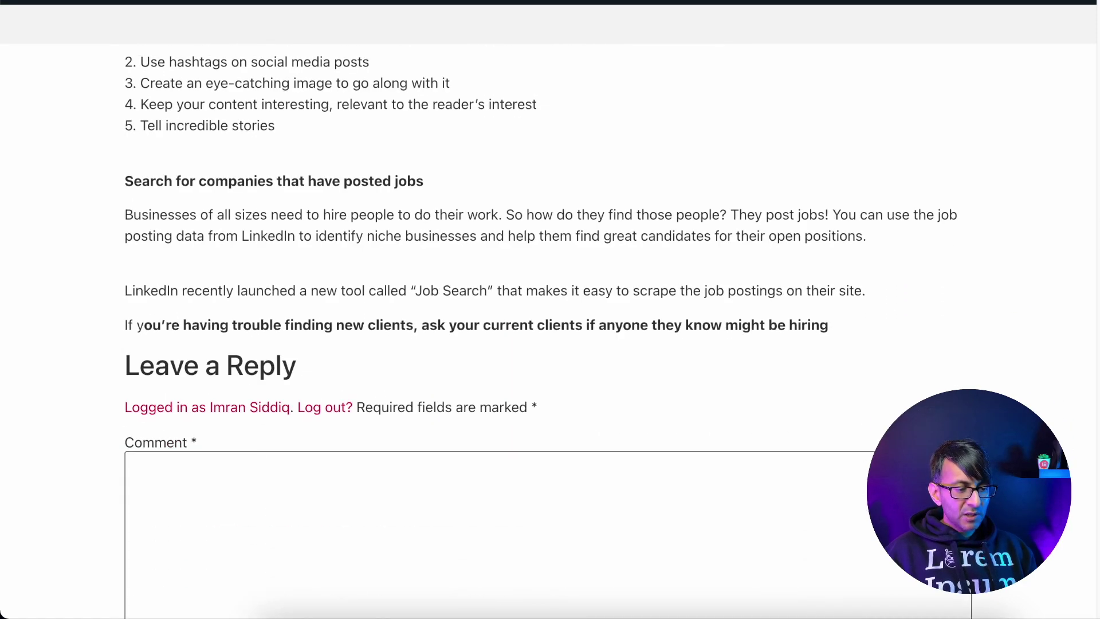
scroll(550, 332, "up", 16)
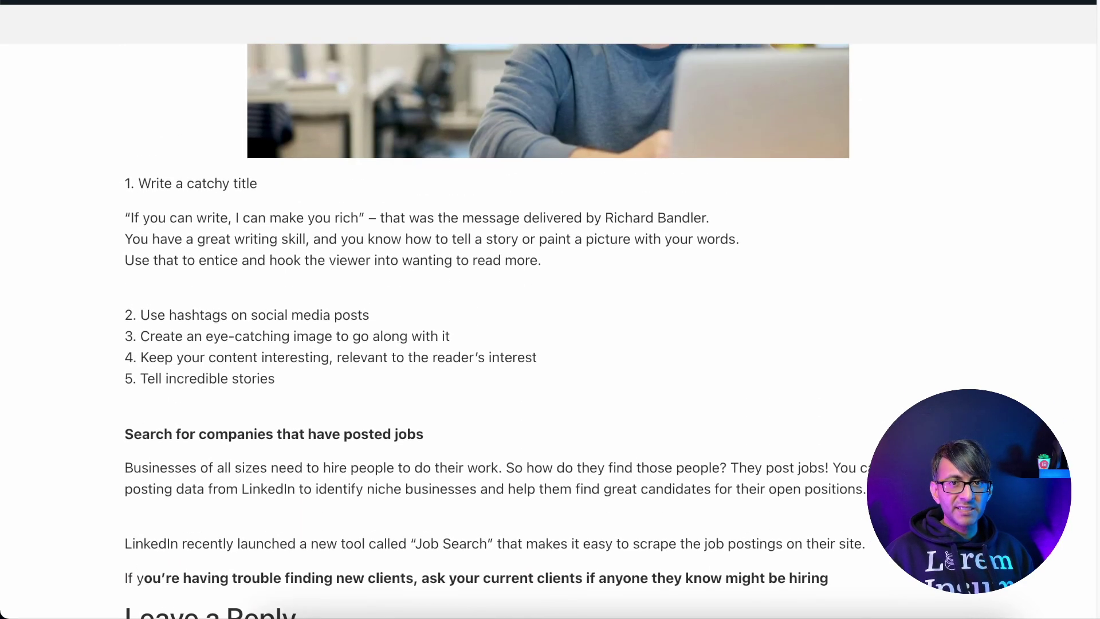
scroll(550, 332, "up", 20)
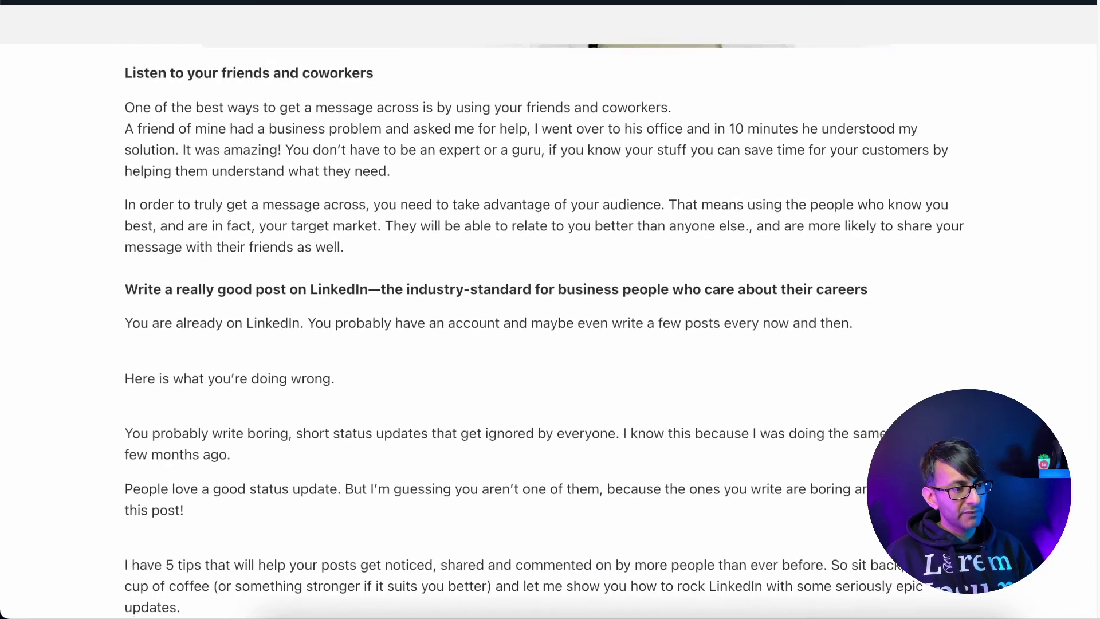